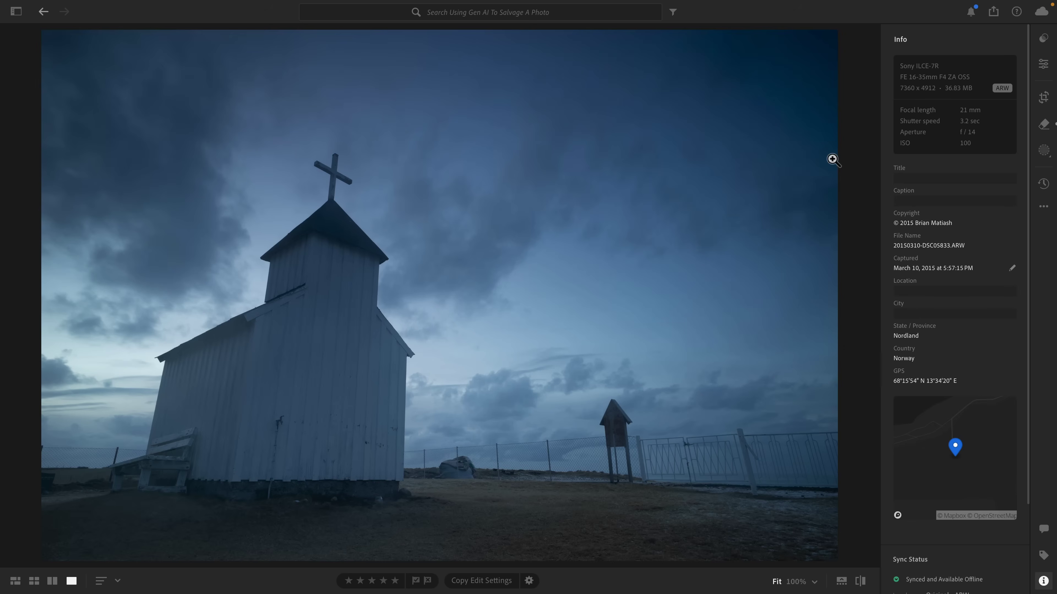
Set the church photo's profile to Adobe Landscape for a deeper blue sky.
left_click(495, 359)
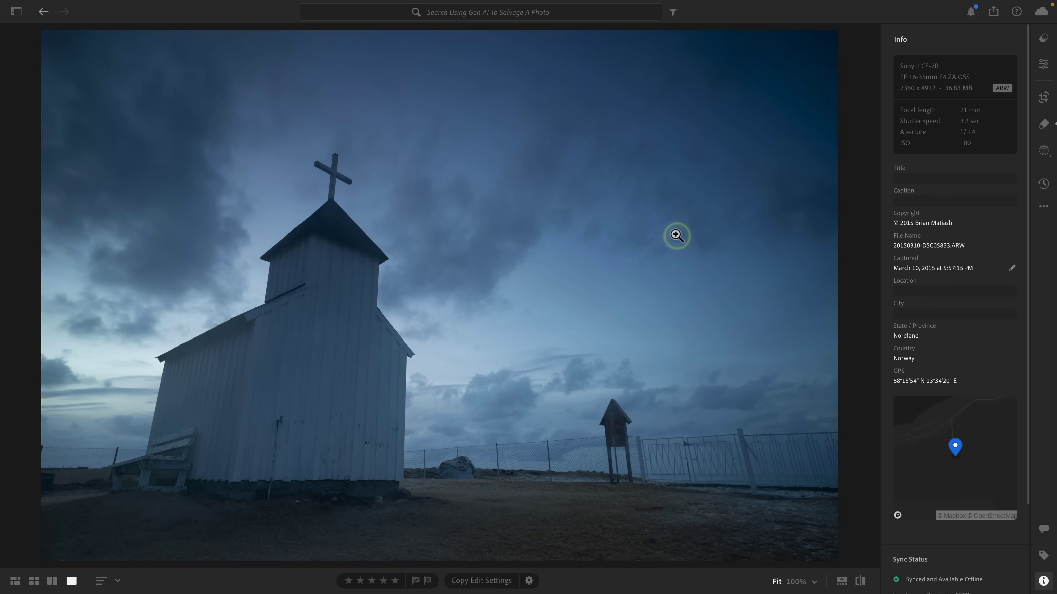
left_click(1043, 64)
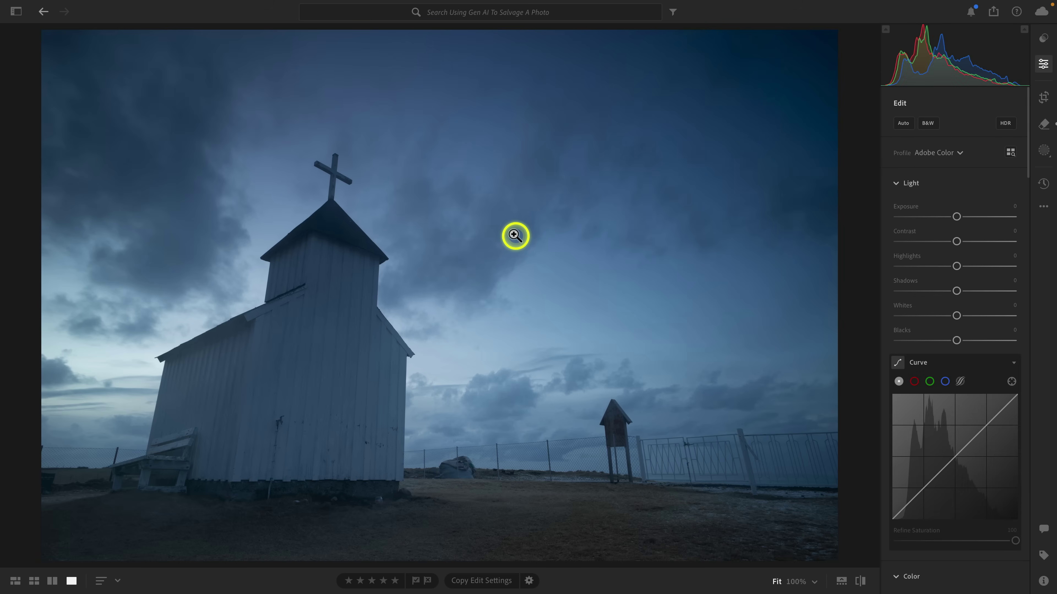
left_click(944, 155)
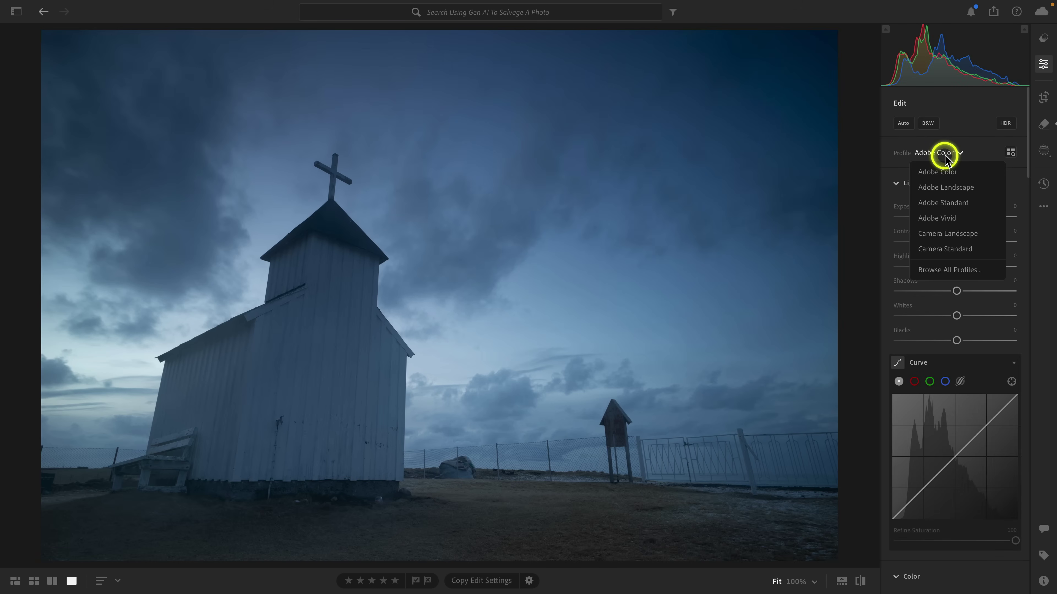
left_click(948, 188)
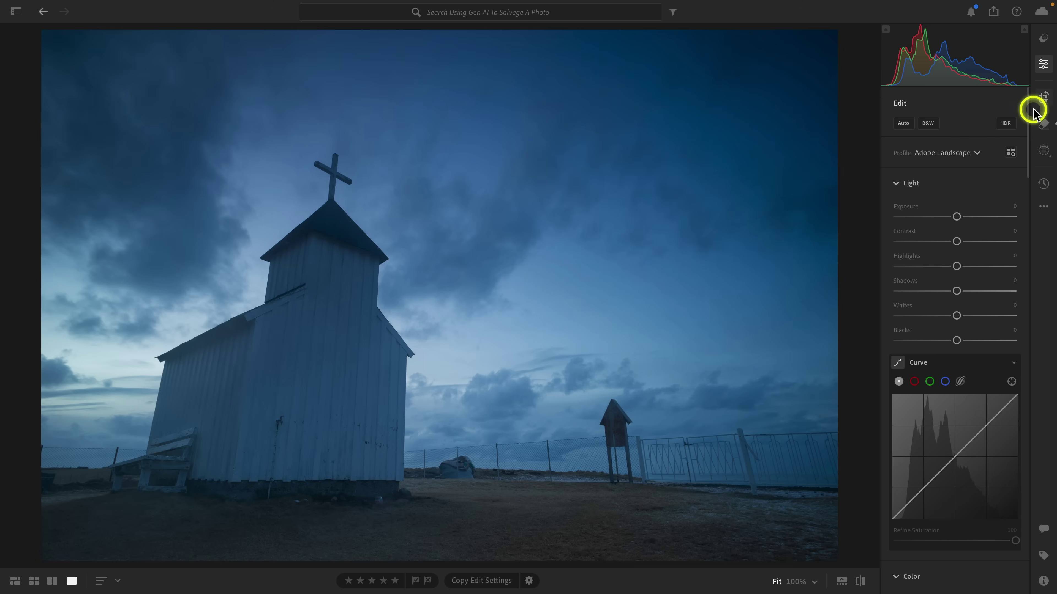
Try Auto Upright in the Crop panel, then undo it so Upright stays Off.
left_click(1043, 102)
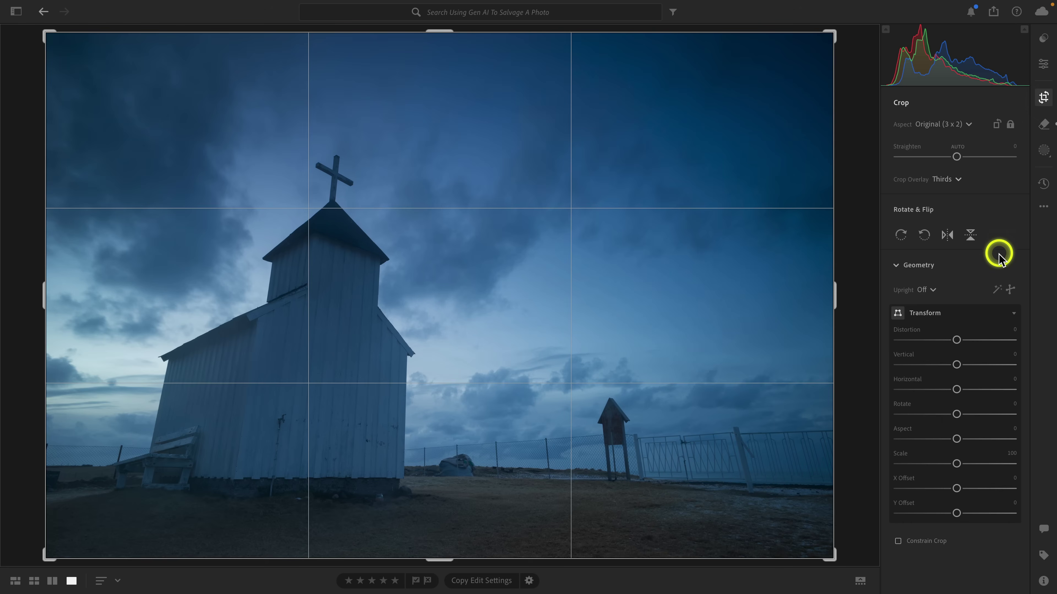
left_click(997, 290)
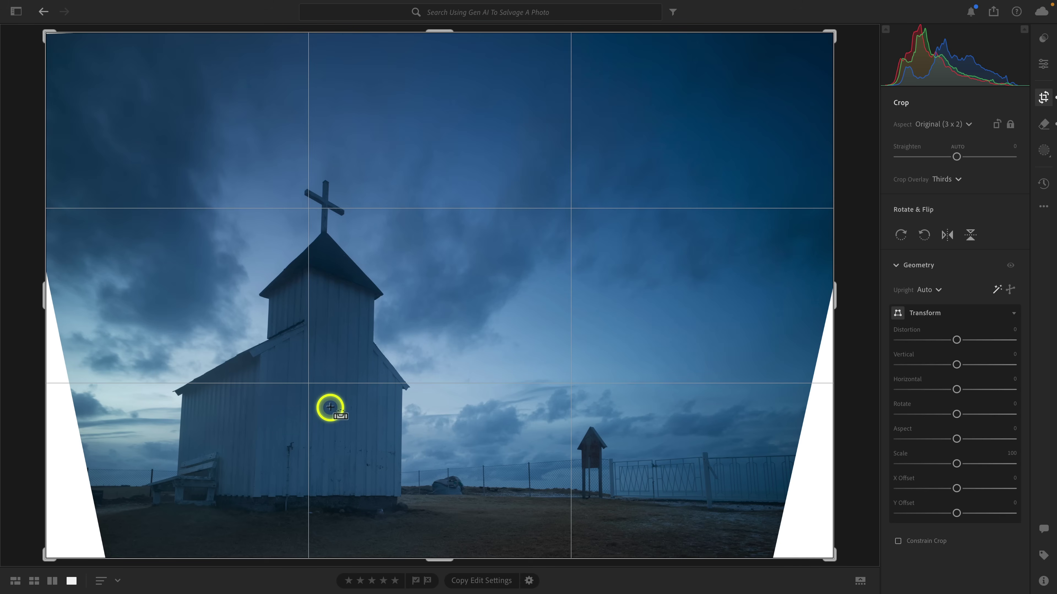
key("ctrl+z")
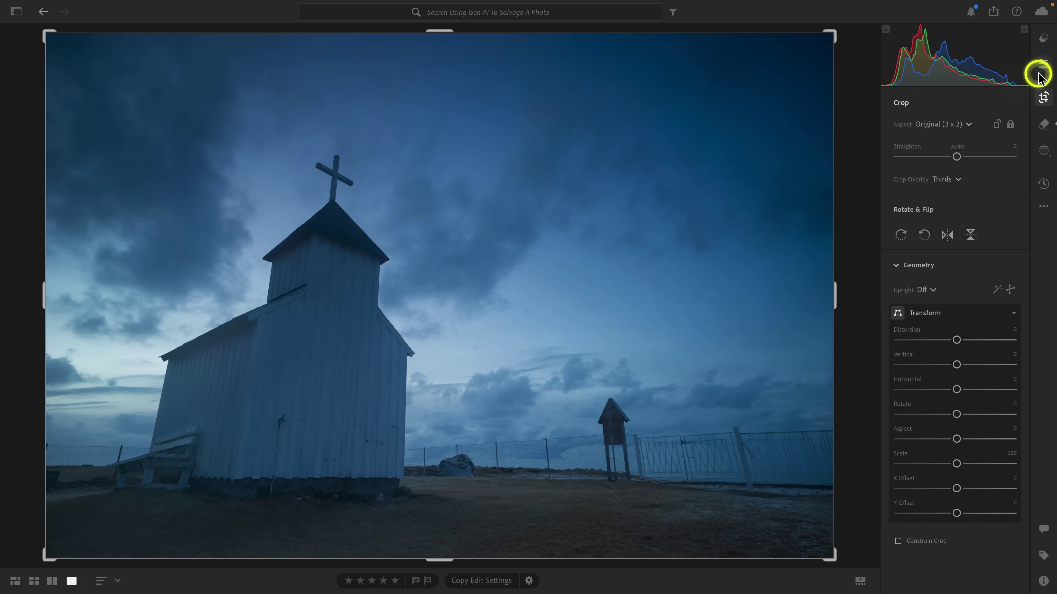
Sample the sky with the White Balance eyedropper for Custom Temp 28,000, Tint +33.
left_click(1042, 64)
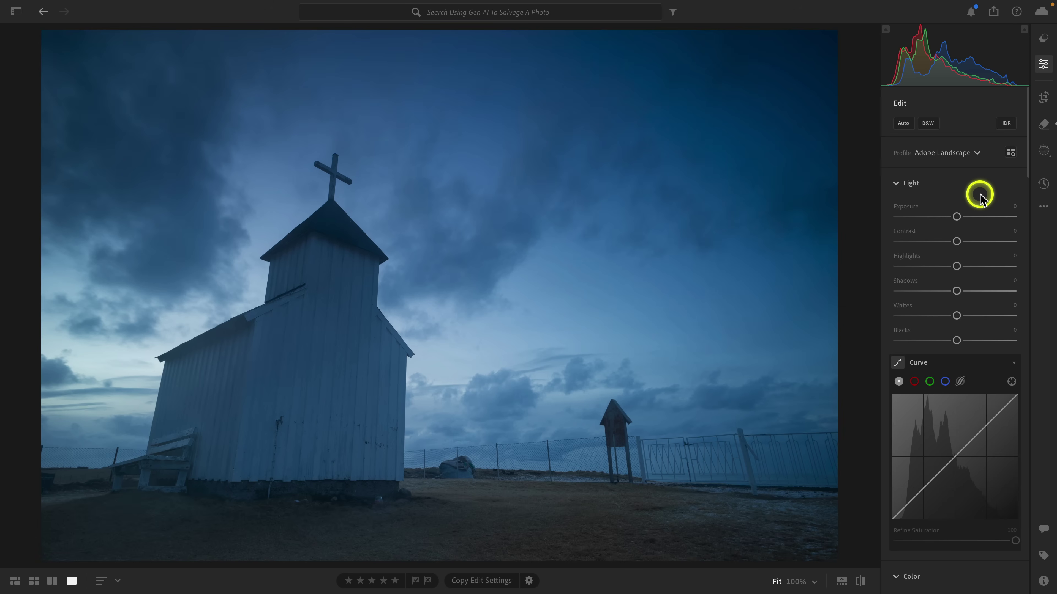
scroll(957, 260, "down", 7)
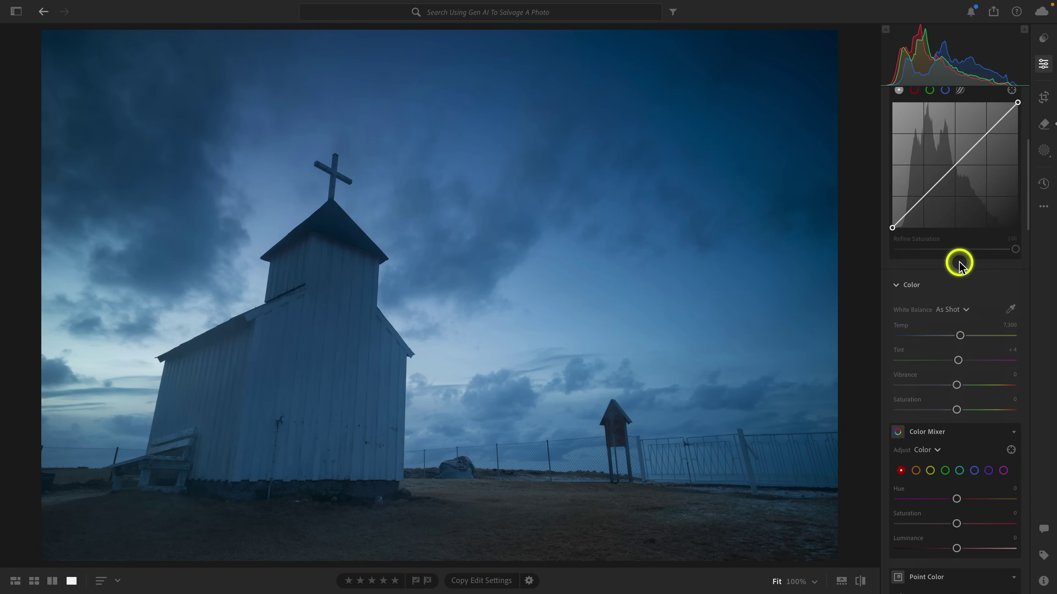
left_click(1010, 303)
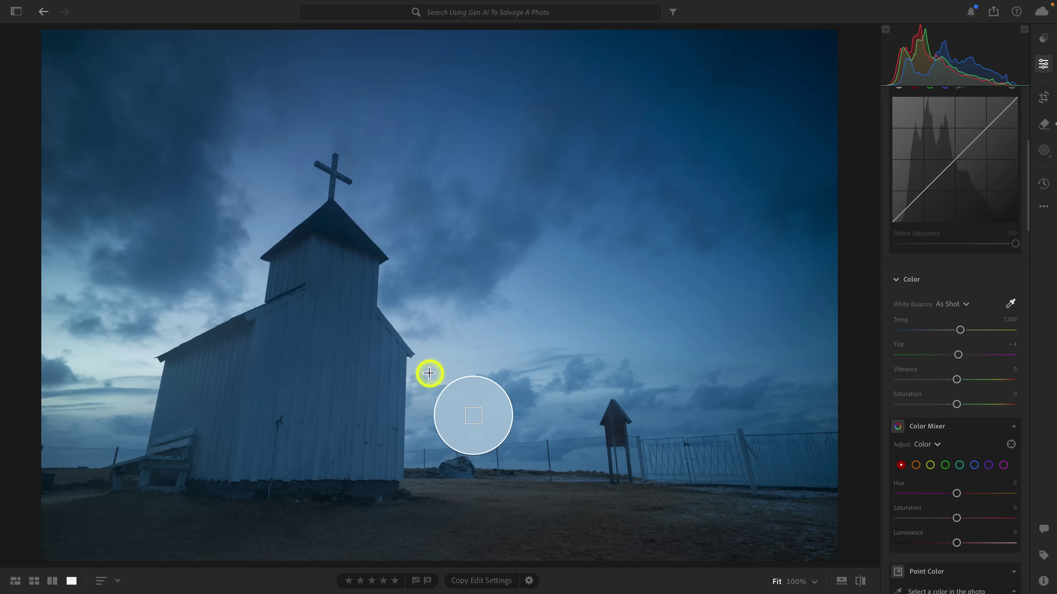
left_click(524, 394)
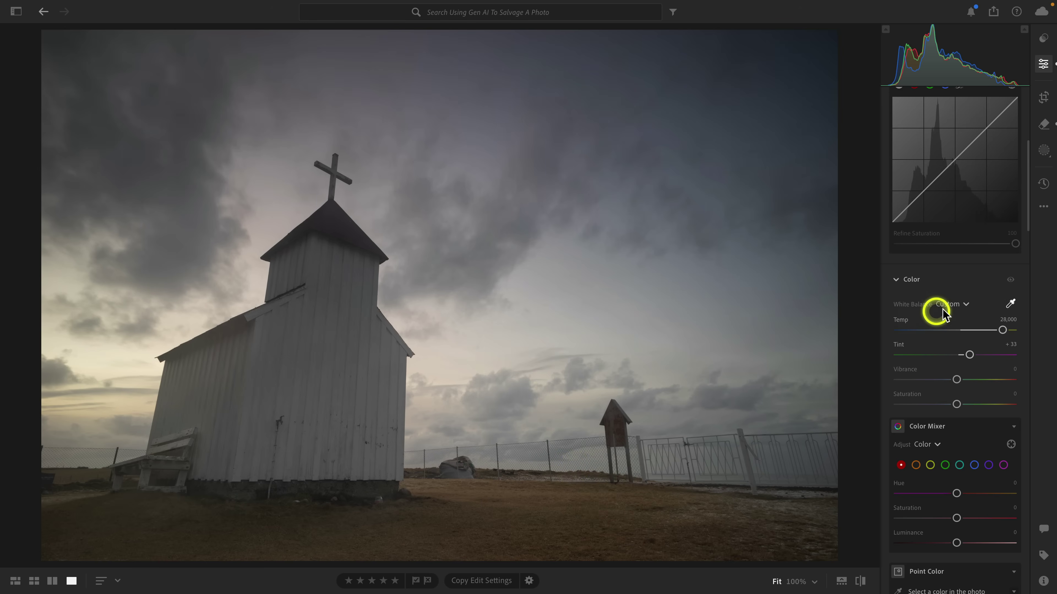
left_click(1012, 302)
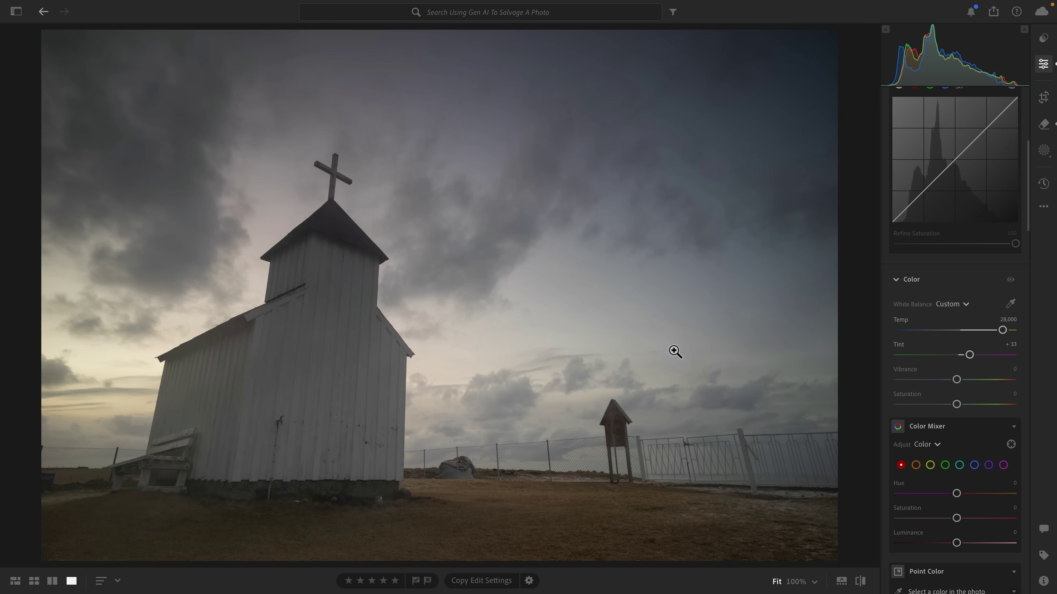
Shape the tone curve into an S with darker shadows, a midtone anchor and lifted blacks.
scroll(953, 318, "up", 6)
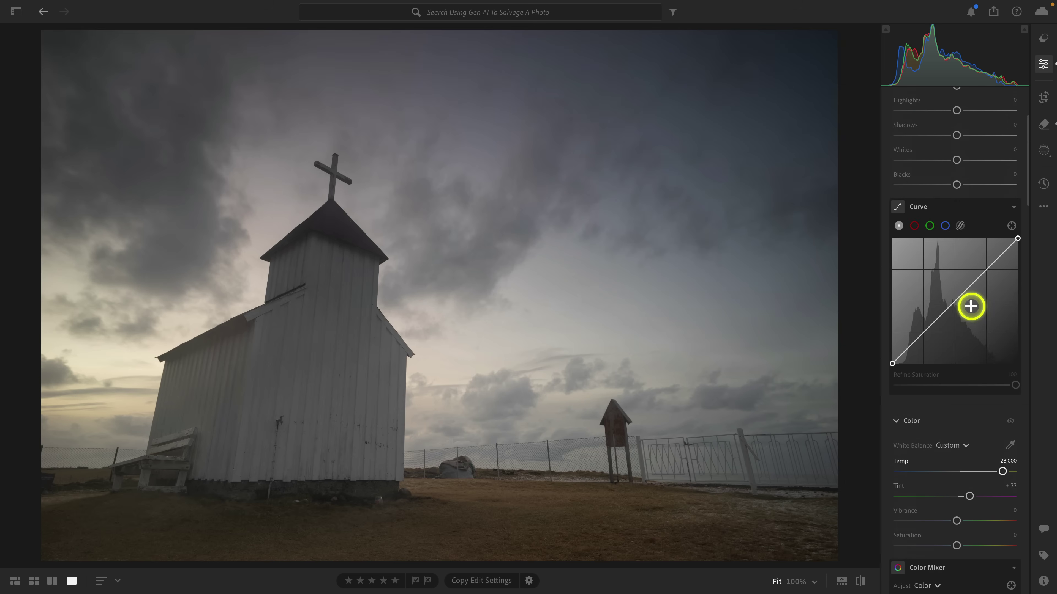
scroll(972, 306, "up", 2)
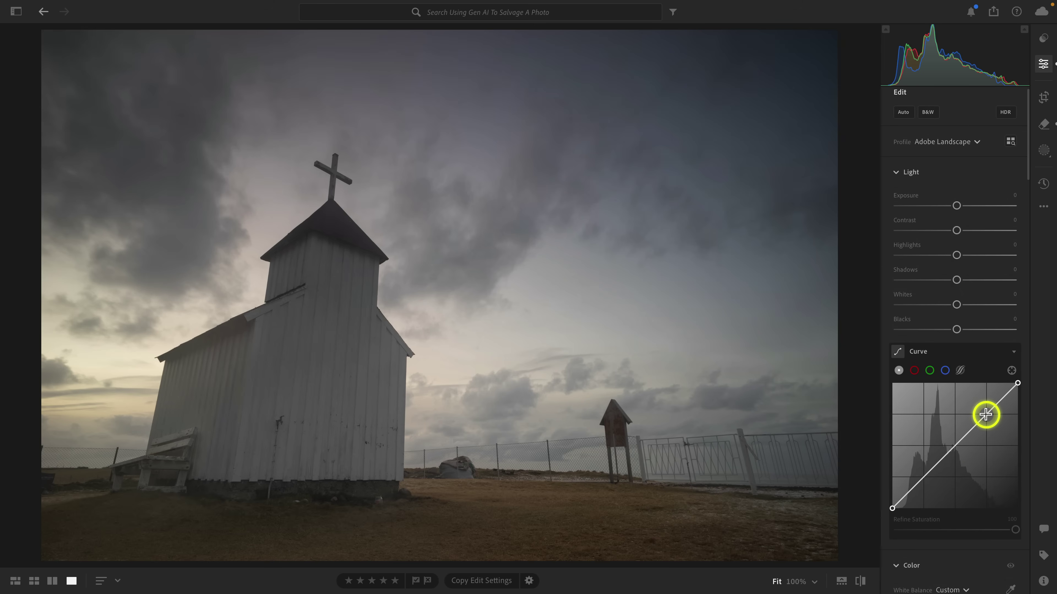
left_click_drag(986, 413, 986, 410)
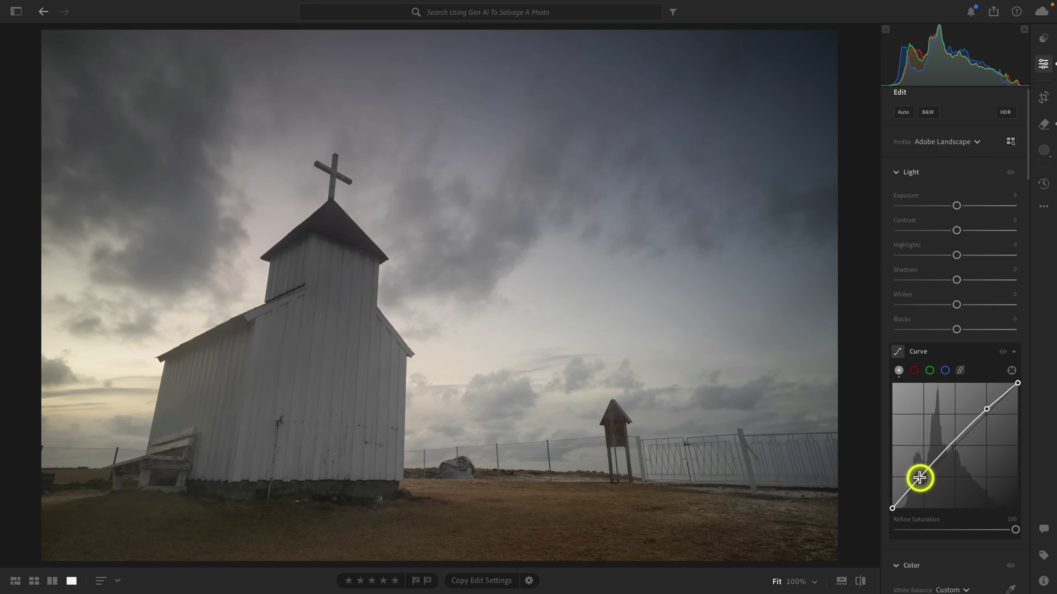
left_click_drag(921, 475, 924, 481)
left_click_drag(953, 447, 950, 446)
left_click_drag(892, 509, 891, 505)
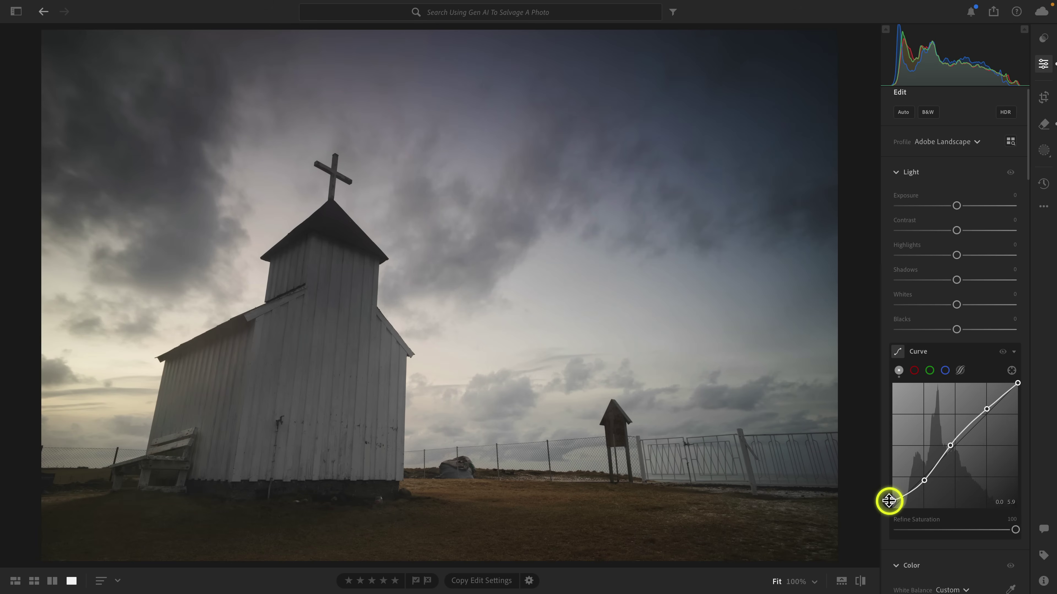
Set Exposure to +0.09, Whites to +33 and Blacks to −11.
scroll(936, 417, "up", 1)
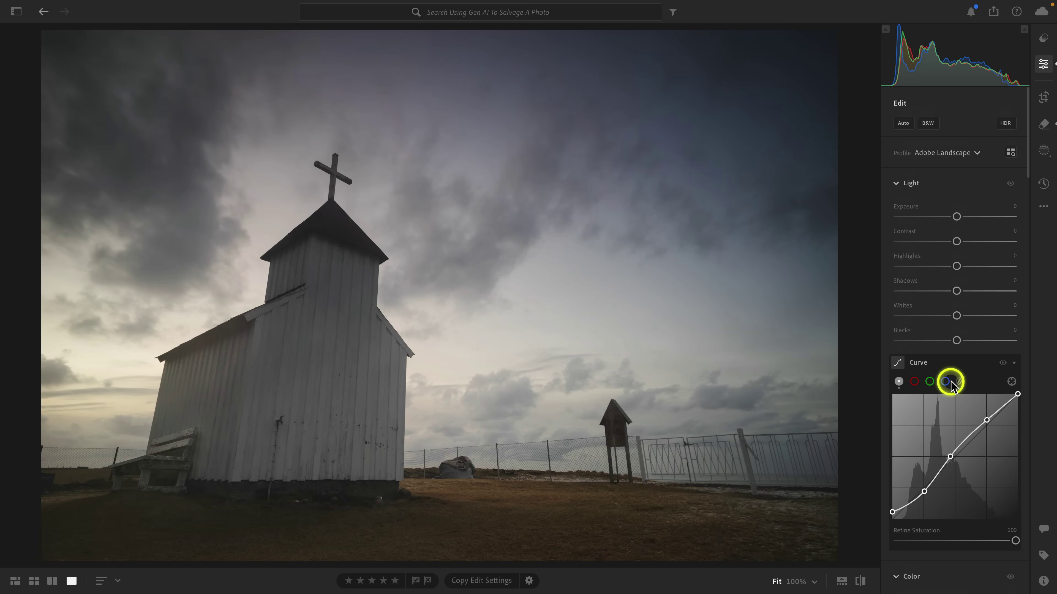
left_click_drag(957, 315, 950, 342)
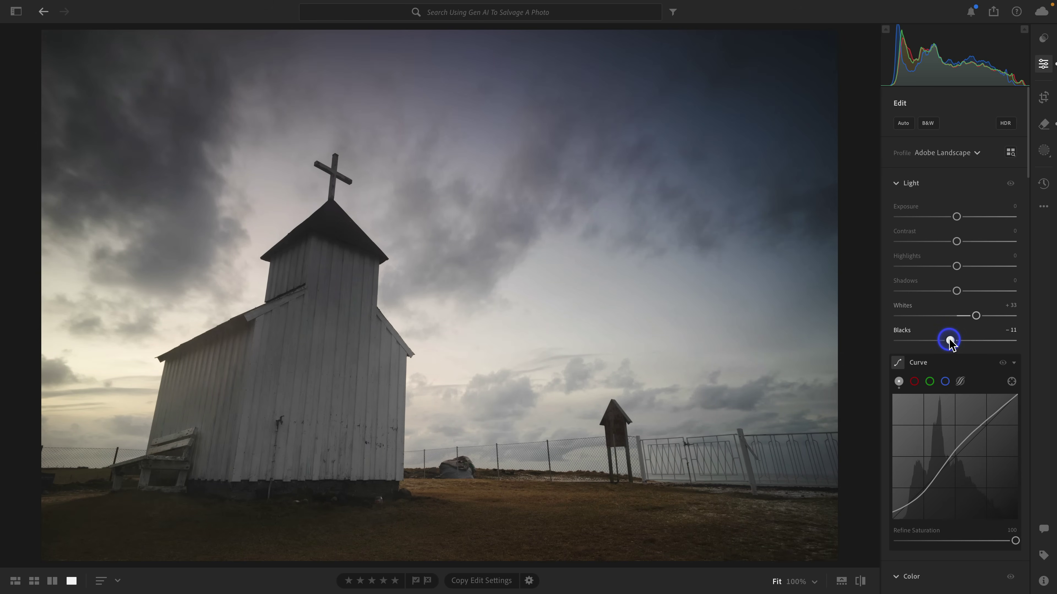
left_click_drag(957, 216, 959, 216)
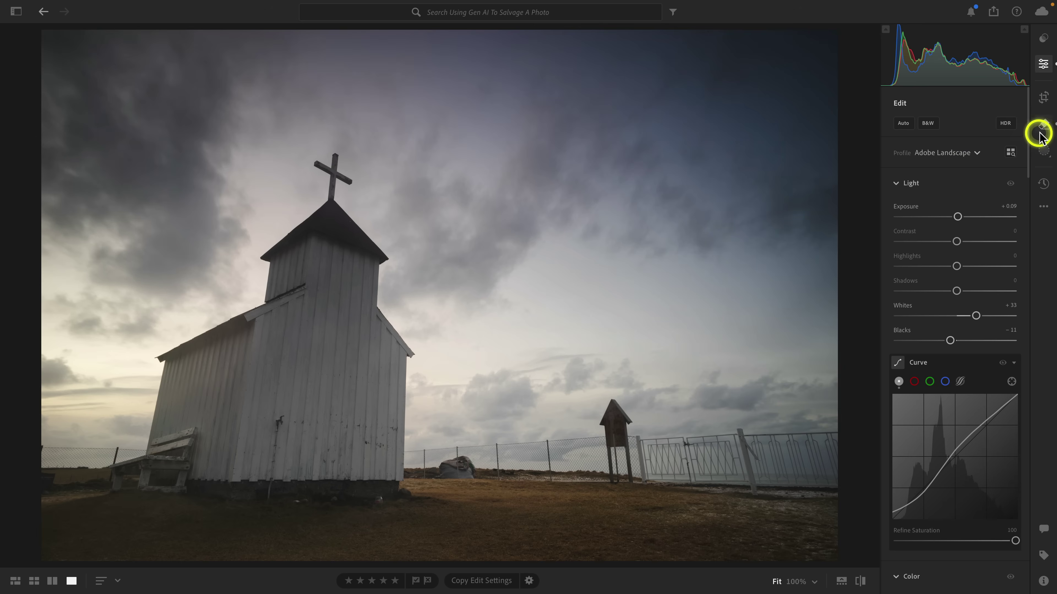
Enable Generative AI removal, enlarge the brush, and paint over the fence right of the church.
left_click(1045, 126)
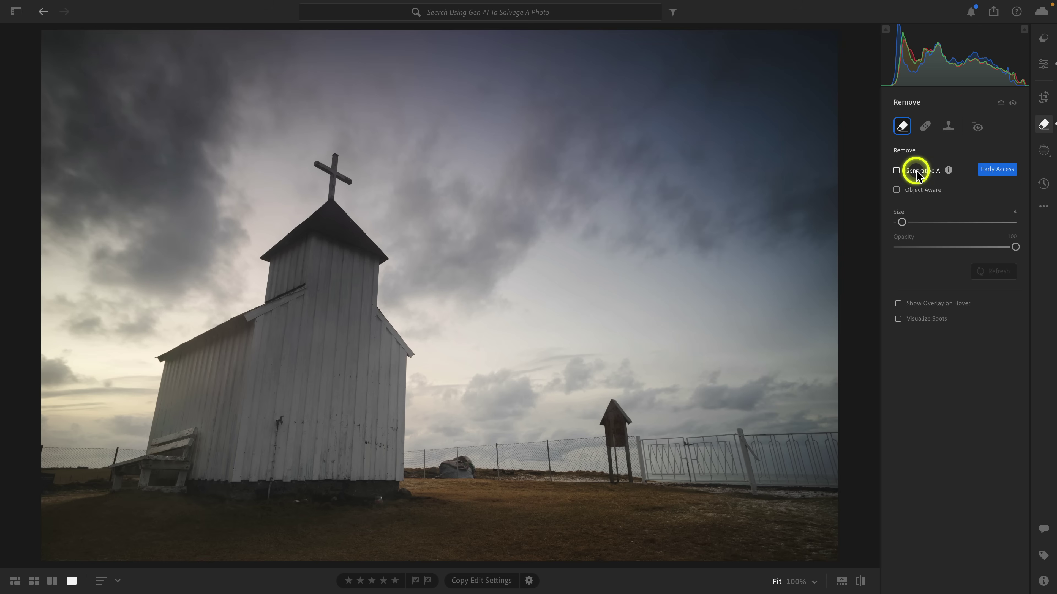
left_click(896, 171)
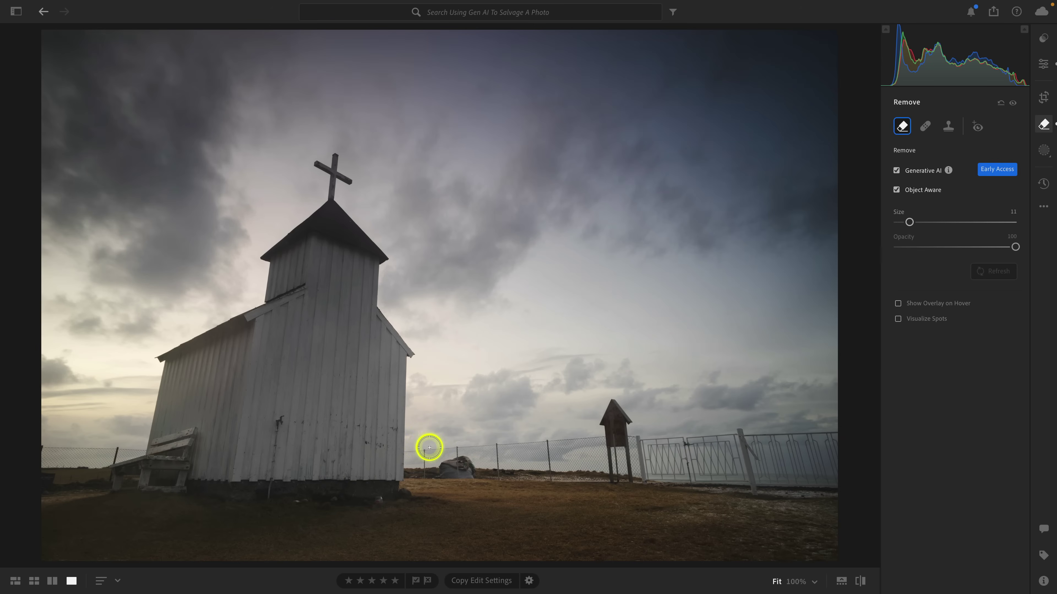
key("bracketright")
key("bracketright")
key("bracketright")
mouse_move(408, 451)
left_mouse_down()
mouse_move(590, 439)
mouse_move(621, 430)
mouse_move(612, 410)
mouse_move(620, 434)
mouse_move(834, 433)
mouse_move(834, 478)
mouse_move(412, 464)
mouse_move(822, 455)
mouse_move(790, 453)
left_mouse_up()
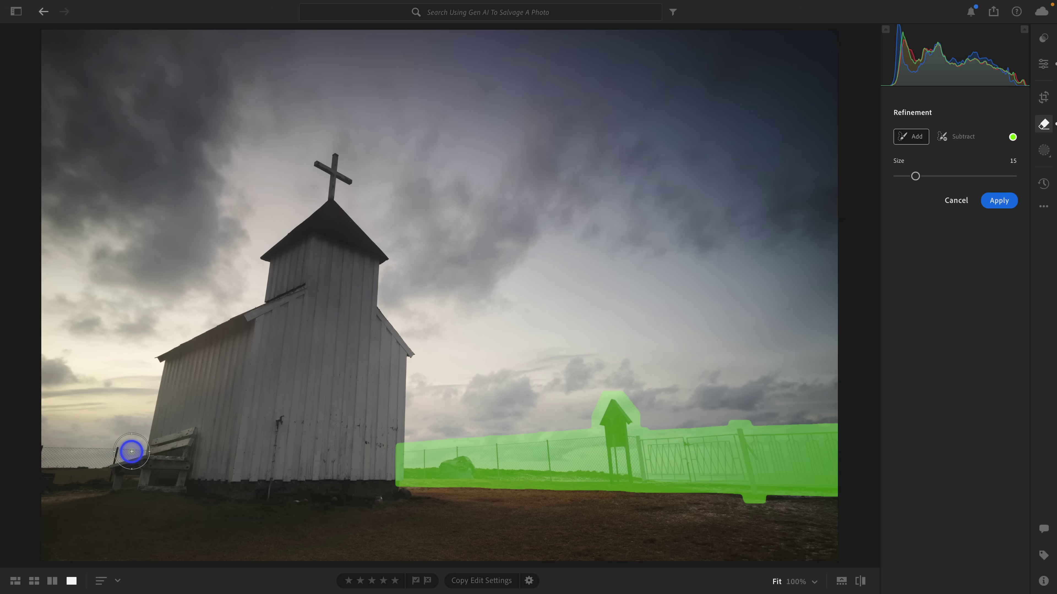
mouse_move(130, 451)
left_mouse_down()
mouse_move(57, 447)
mouse_move(42, 460)
mouse_move(43, 473)
mouse_move(104, 470)
left_mouse_up()
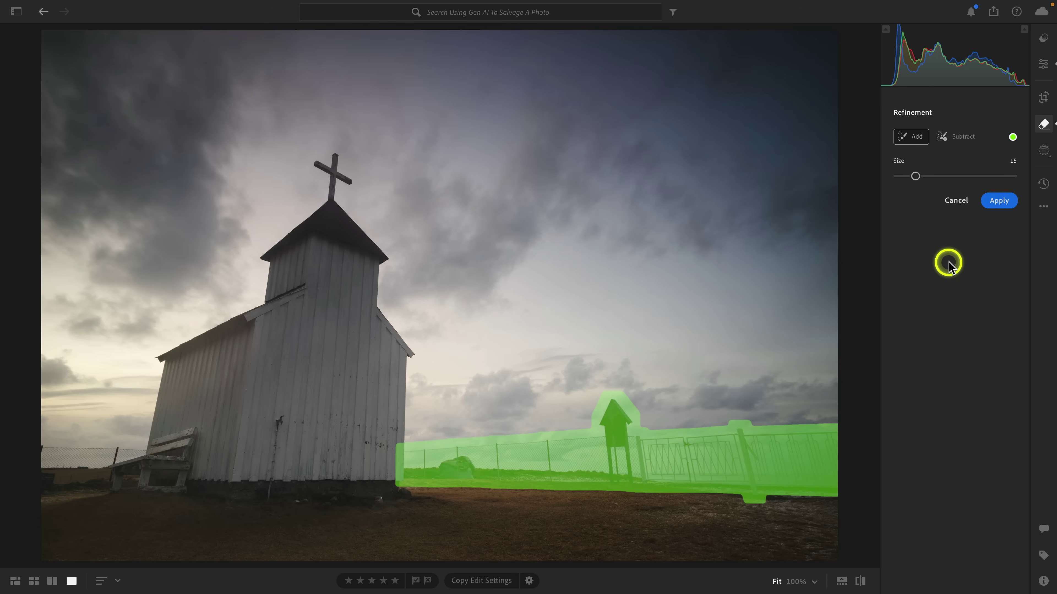
Generate the fence fill, return to the plain-land variation, and hide the removal to compare.
left_click(998, 201)
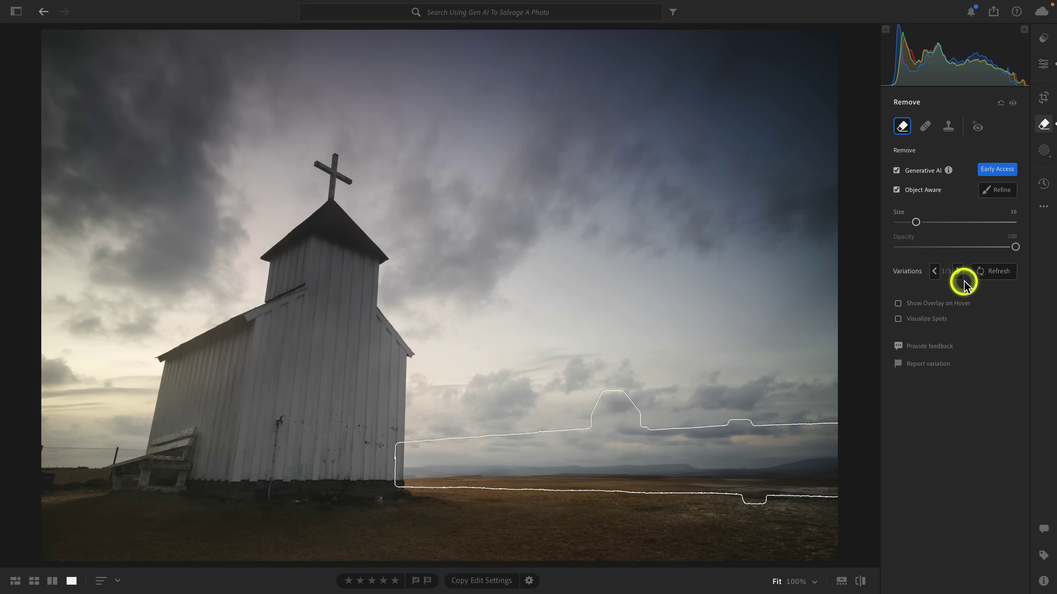
left_click(957, 272)
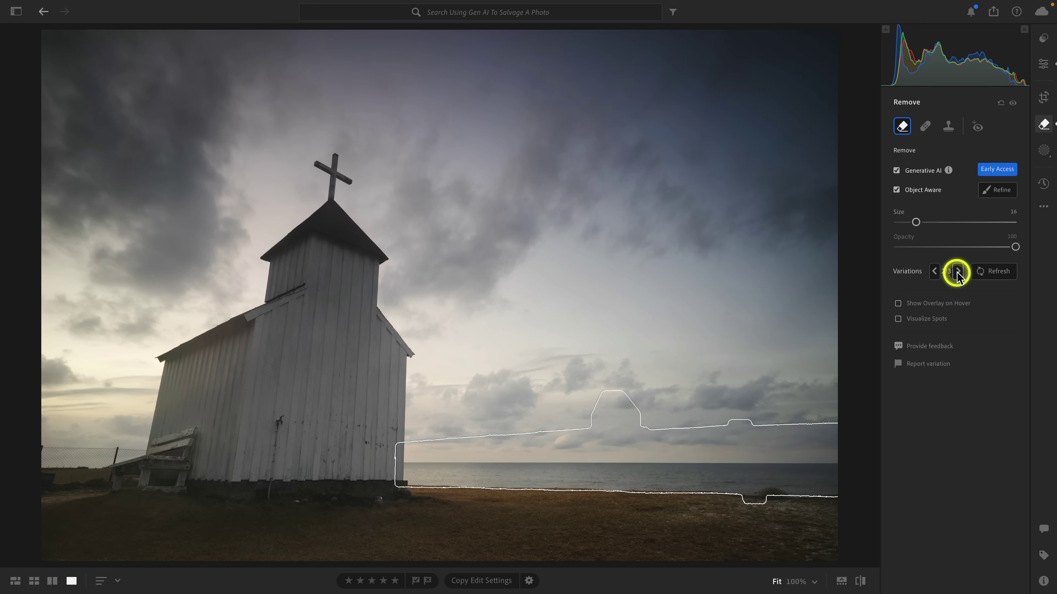
left_click(957, 272)
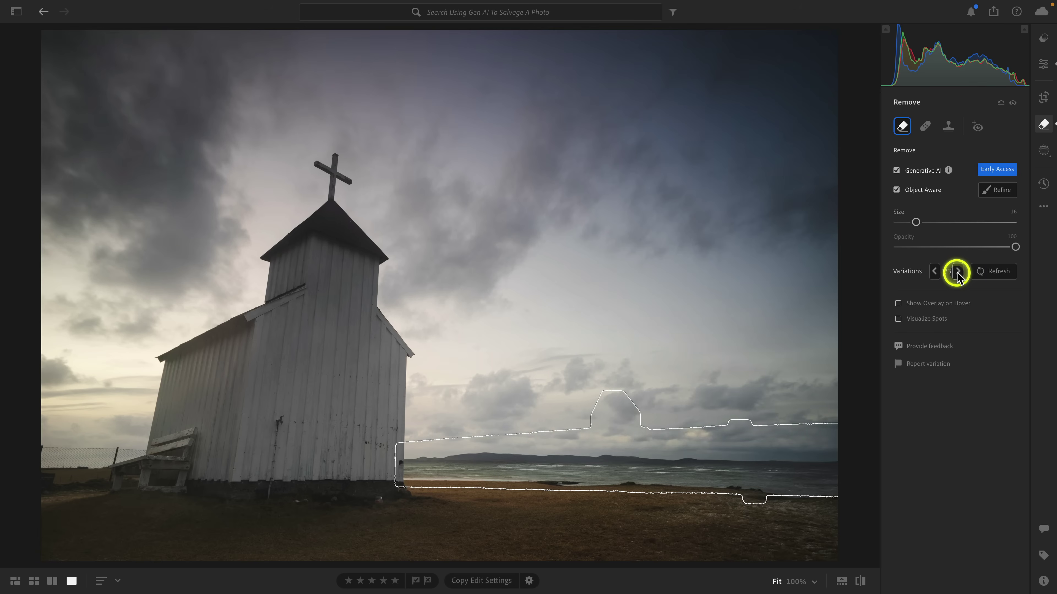
left_click(934, 272)
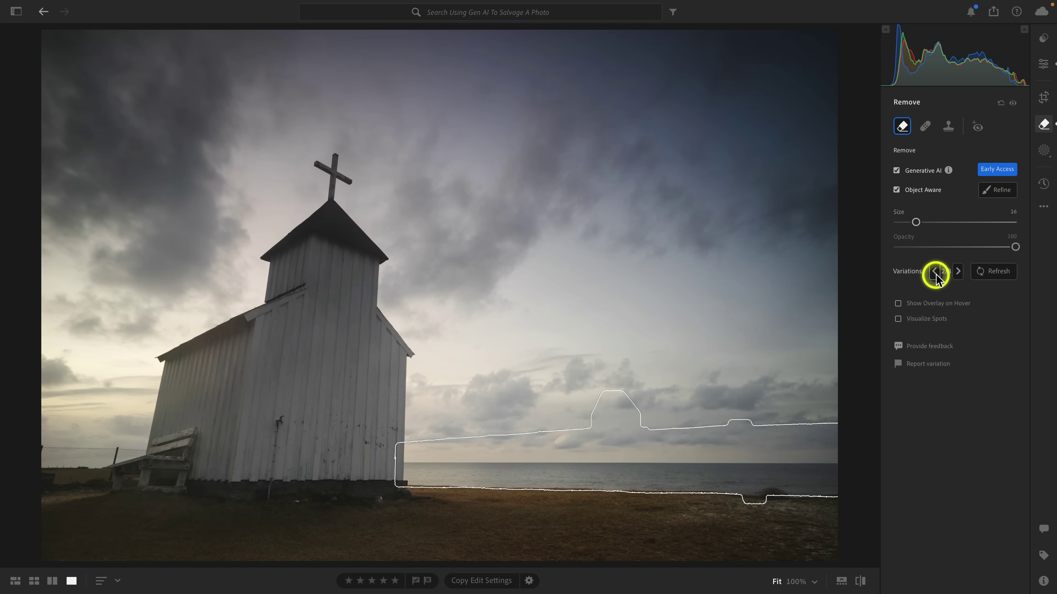
left_click(935, 272)
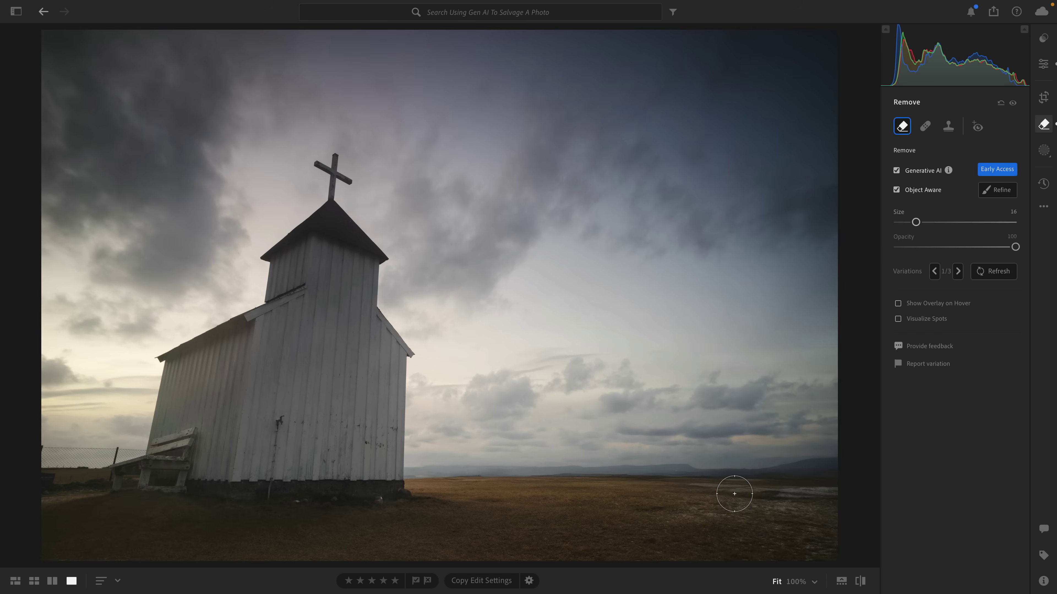
left_click(1013, 103)
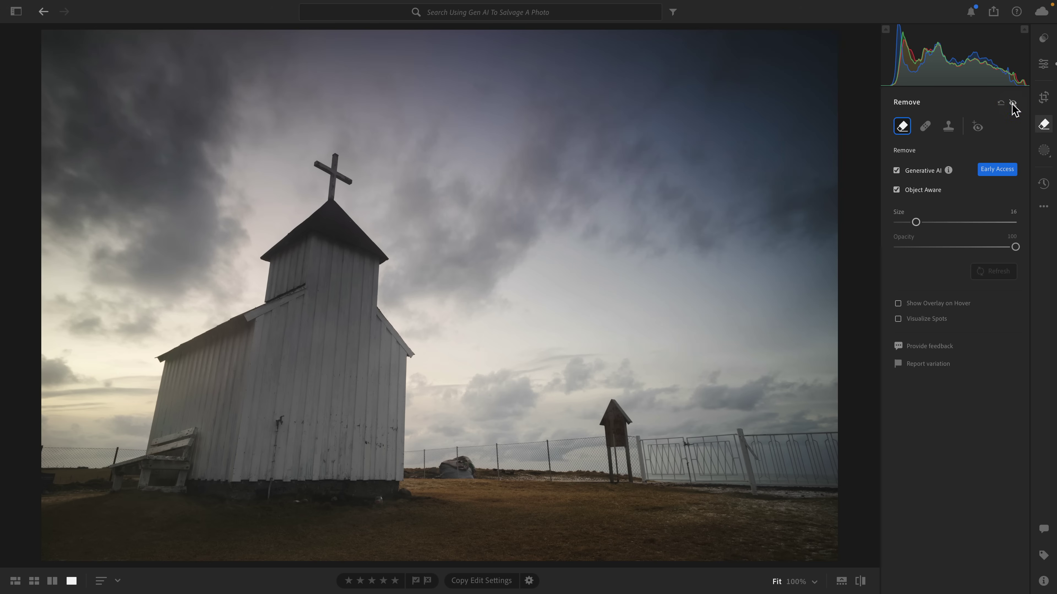
Show the removal again, then mark the fence left of the bench with a smaller brush and generate a fill.
left_click(1013, 104)
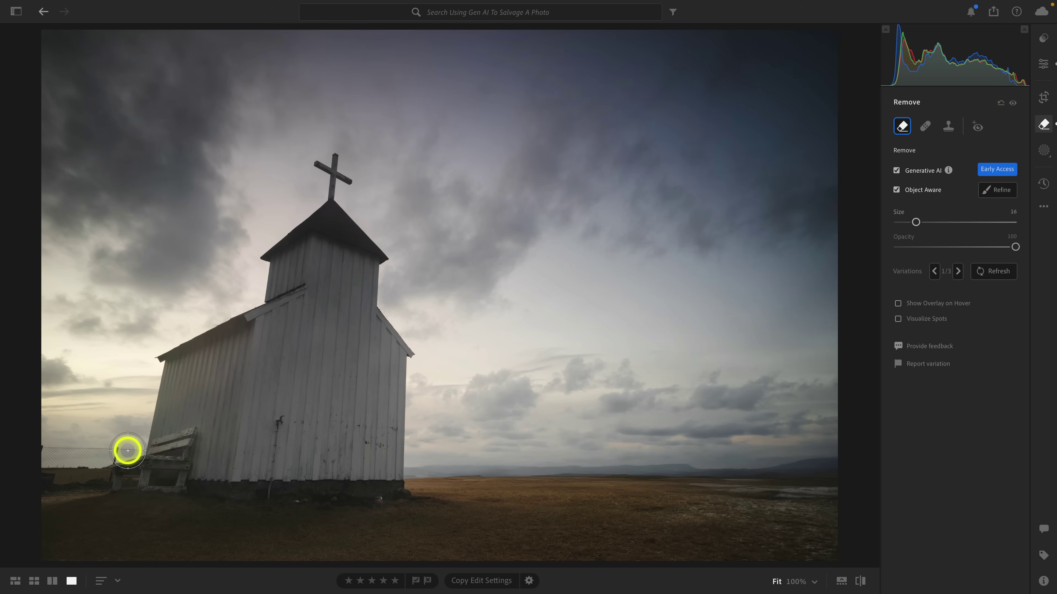
key("bracketleft")
key("bracketleft")
key("bracketleft")
mouse_move(134, 451)
left_mouse_down()
mouse_move(37, 451)
mouse_move(37, 481)
mouse_move(88, 481)
mouse_move(109, 464)
mouse_move(51, 462)
left_mouse_up()
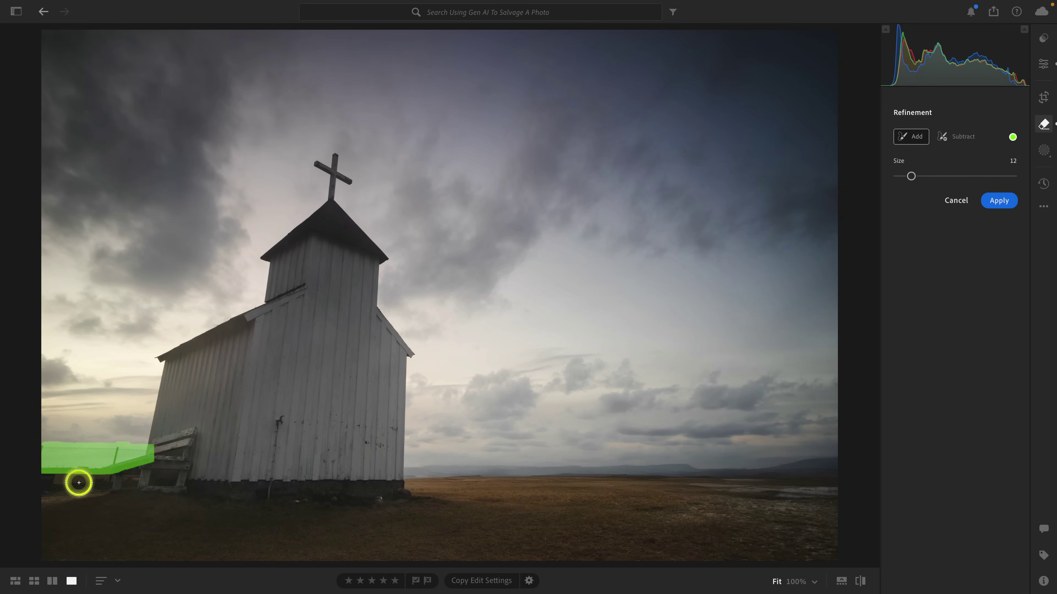
left_click_drag(103, 477, 43, 475)
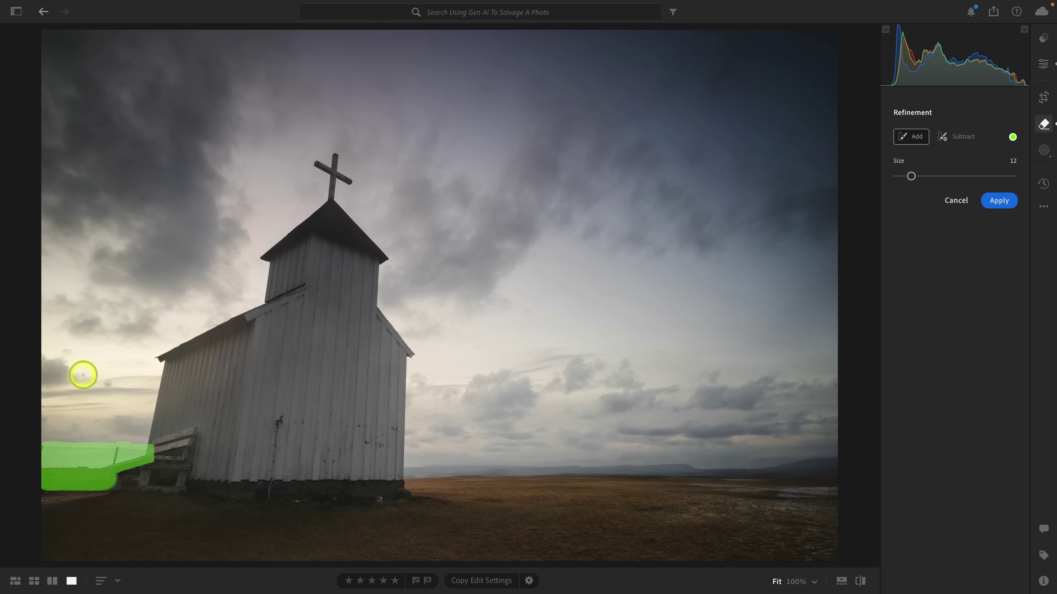
left_click(999, 202)
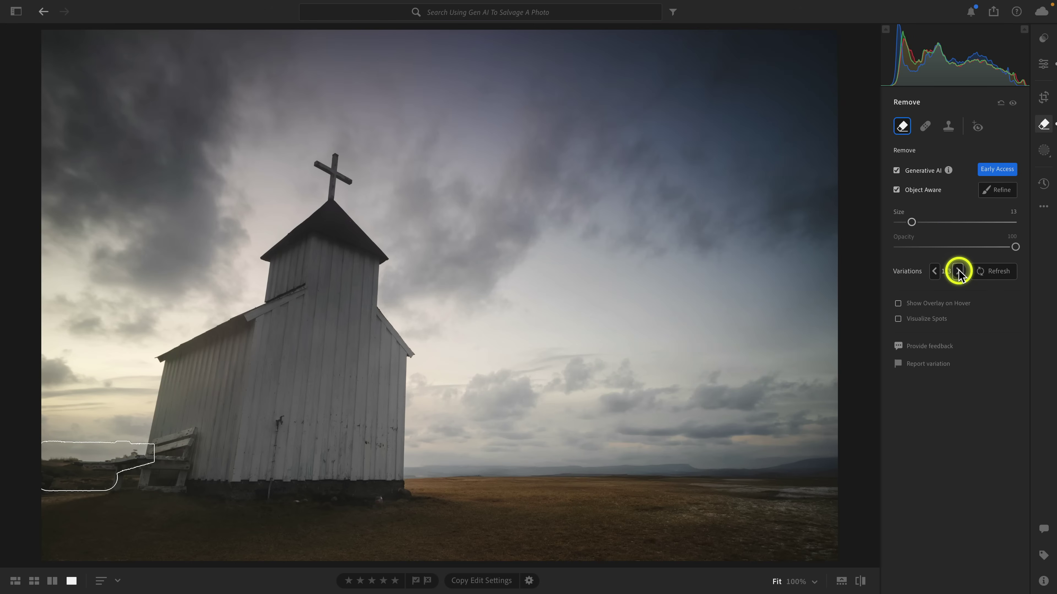
Keep variation 2 of 3 and toggle the removal off and on to compare.
left_click(958, 271)
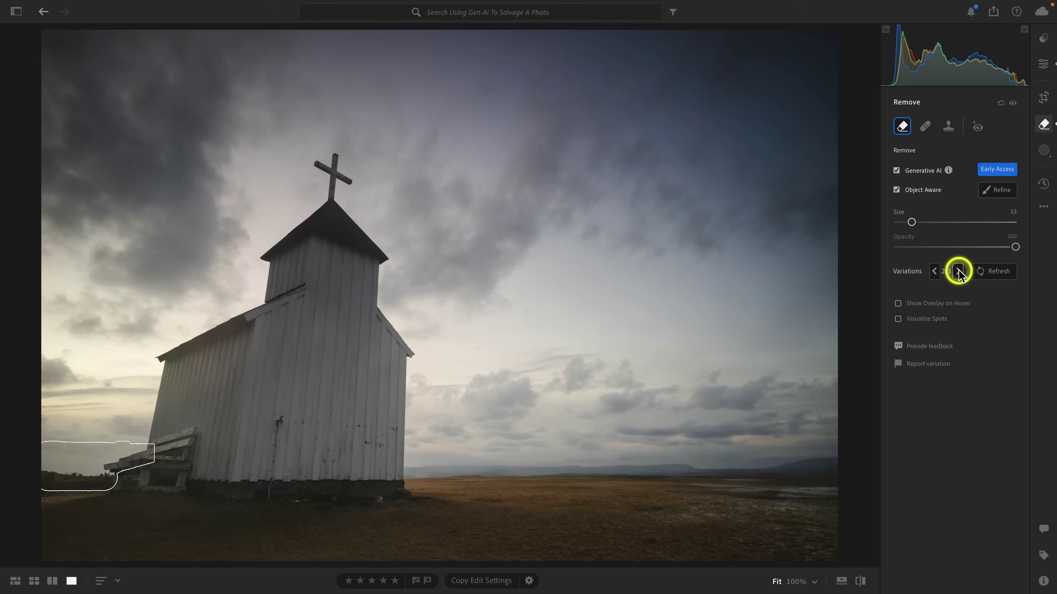
left_click(958, 271)
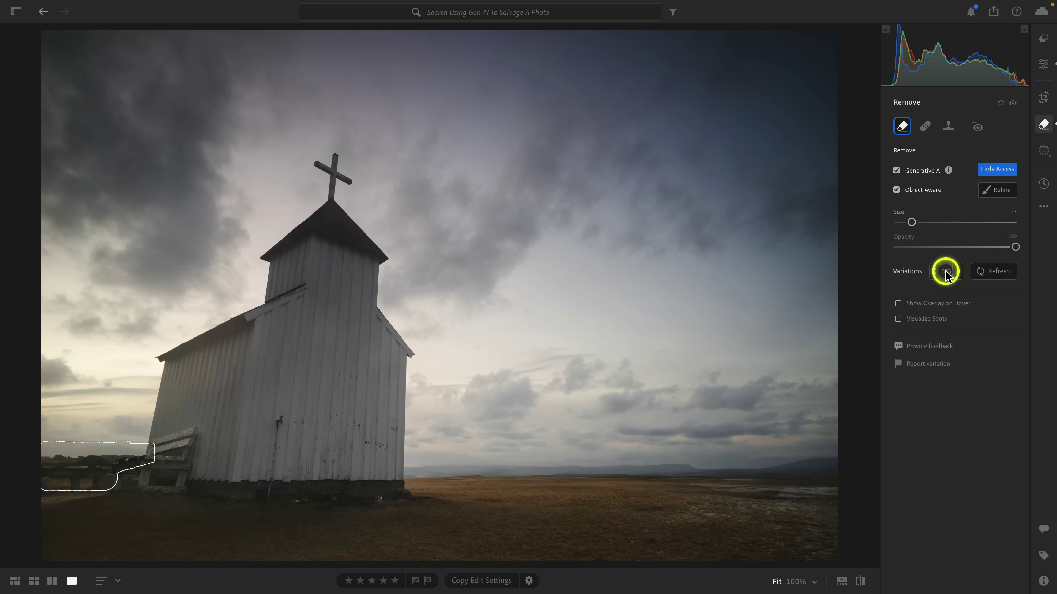
left_click(934, 271)
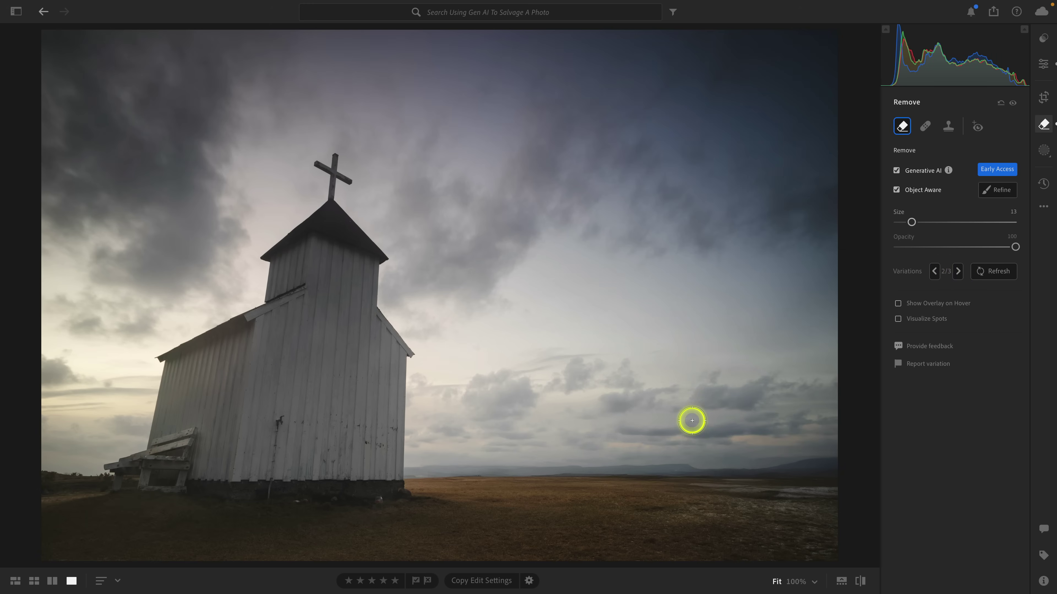
left_click(1013, 103)
left_click(1012, 103)
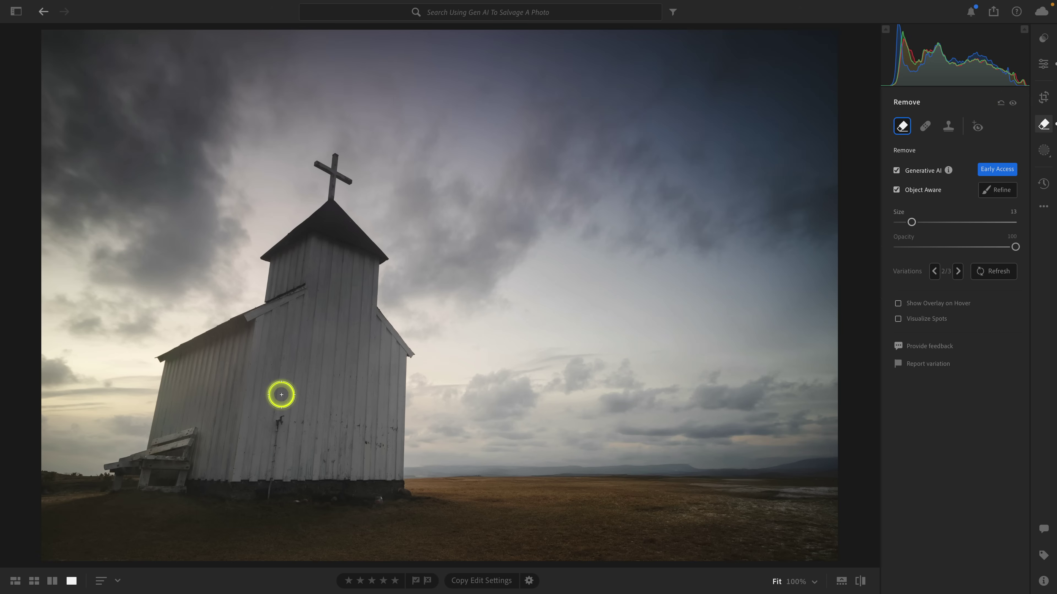
Paint a smaller brush down the wall over the faucet and pipe, then generate a fill.
key("bracketleft")
key("bracketleft")
key("bracketleft")
key("bracketleft")
left_click(281, 417)
left_click_drag(281, 417, 271, 502)
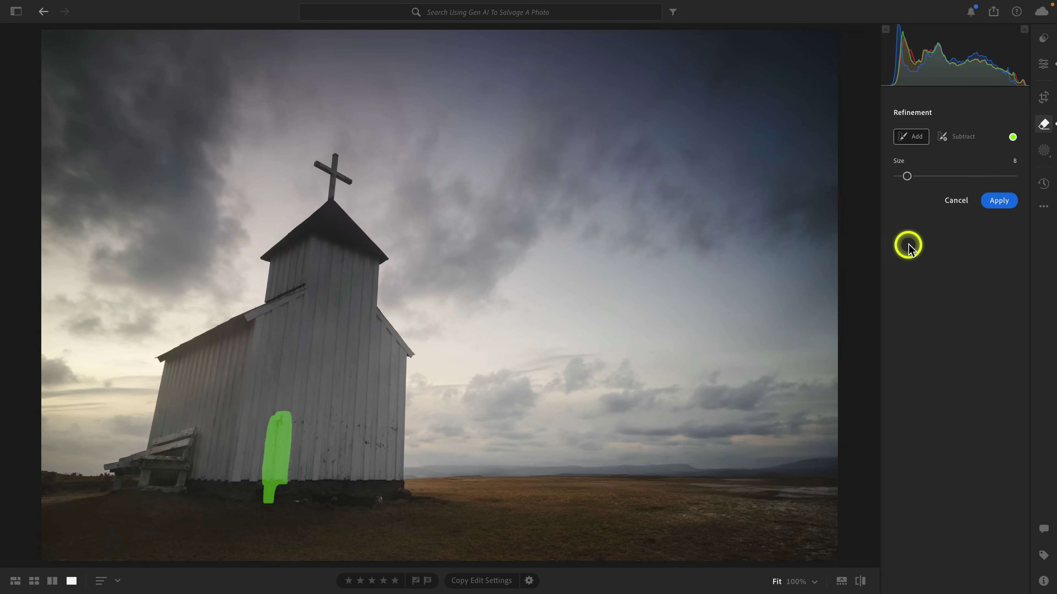
left_click(998, 208)
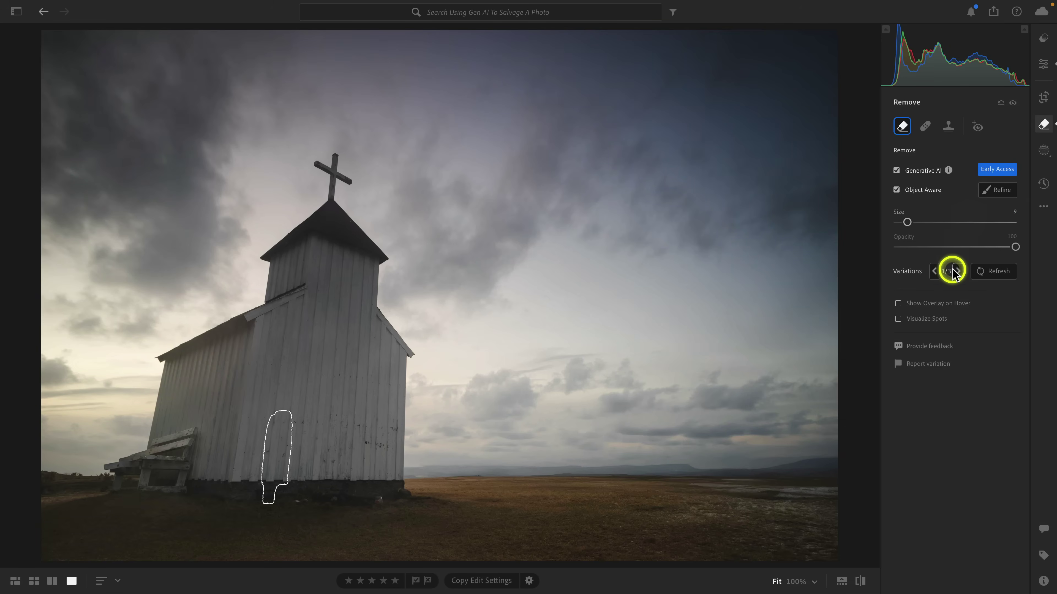
Browse the generated variations and settle on variation 1 of 3.
left_click(955, 270)
left_click(957, 270)
left_click(957, 271)
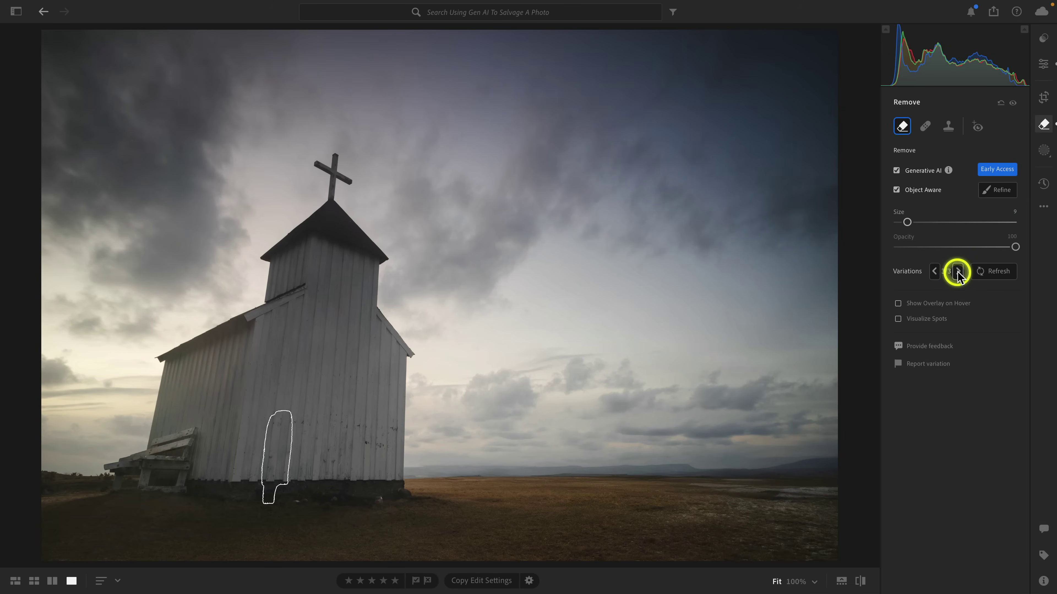
left_click(933, 273)
left_click(933, 273)
left_click(933, 273)
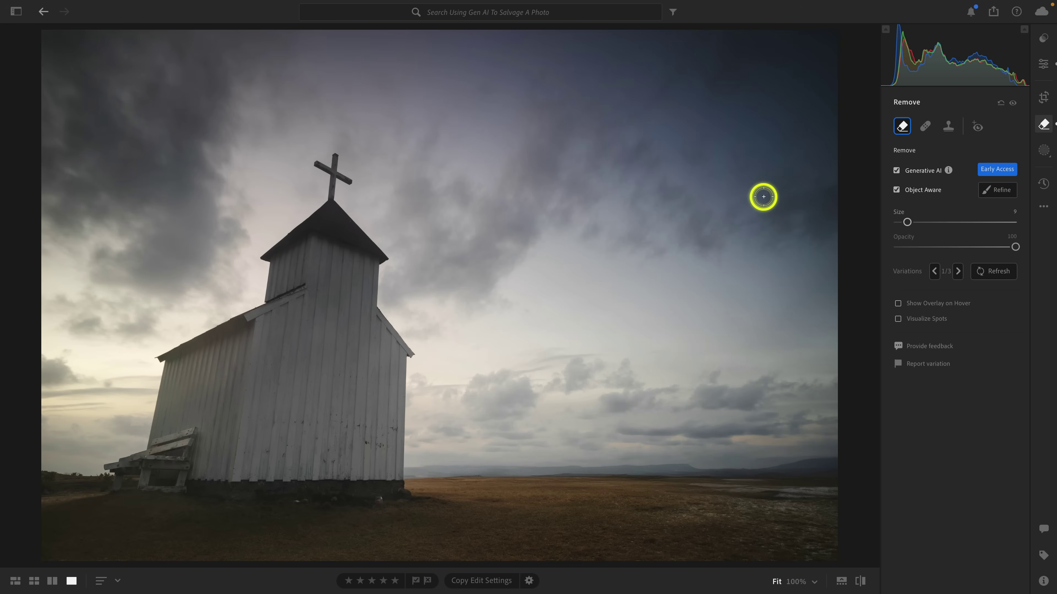
Apply Landscape AI v3 – Full Scene's Dreary Scene Enhancer preset at Amount 104.
left_click(1043, 39)
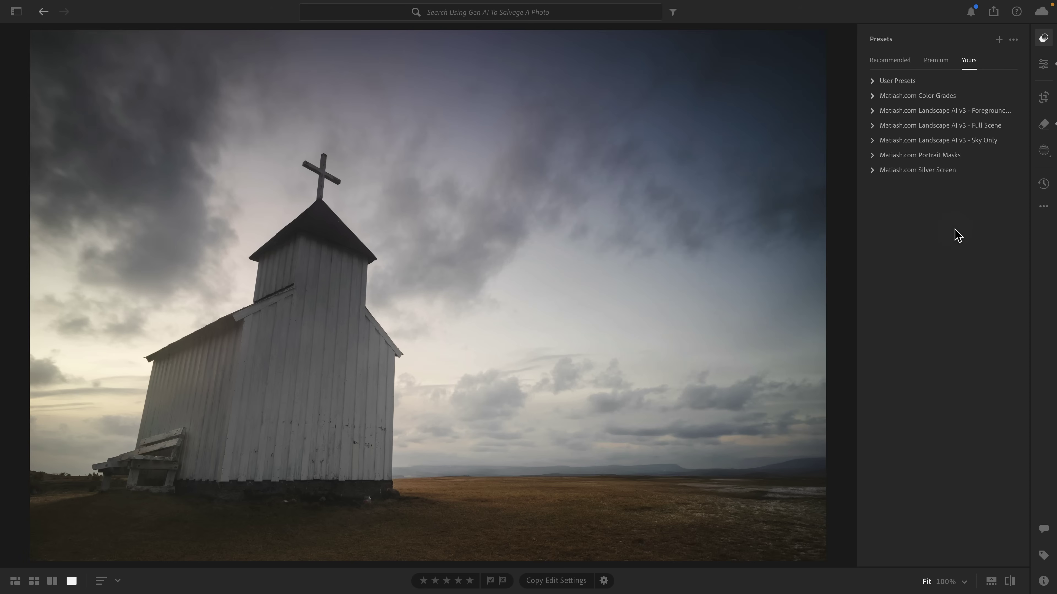
left_click(872, 126)
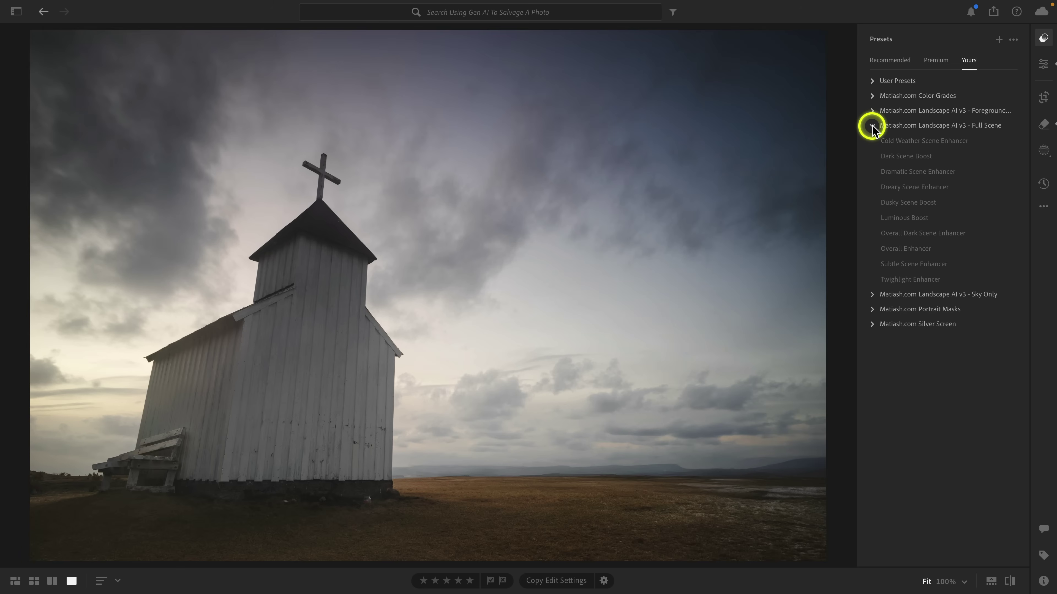
mouse_move(887, 191)
left_click(887, 190)
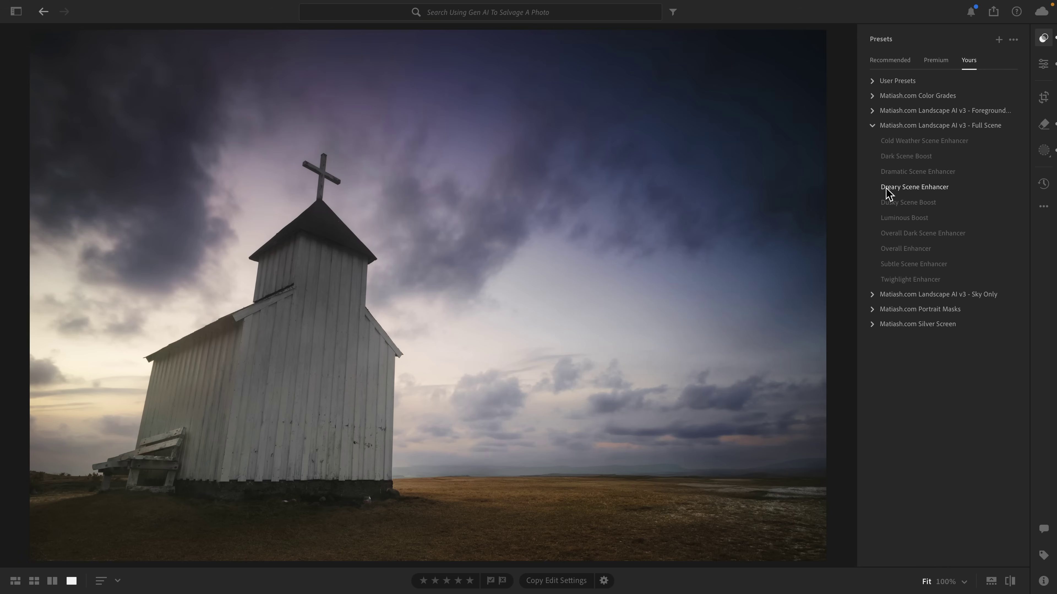
left_click(887, 191)
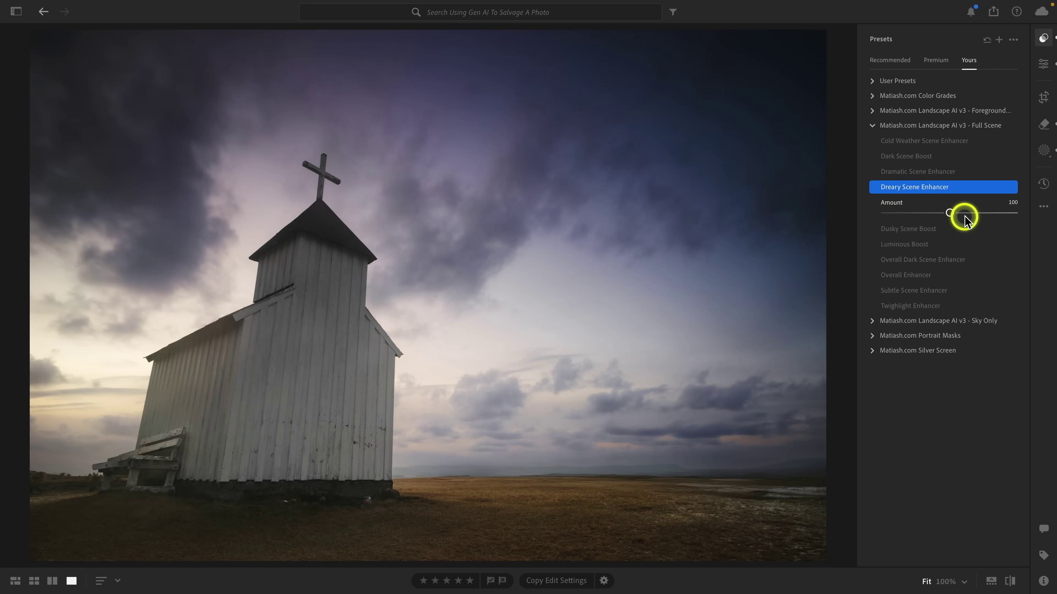
mouse_move(949, 213)
left_mouse_down()
mouse_move(880, 214)
mouse_move(954, 218)
left_mouse_up()
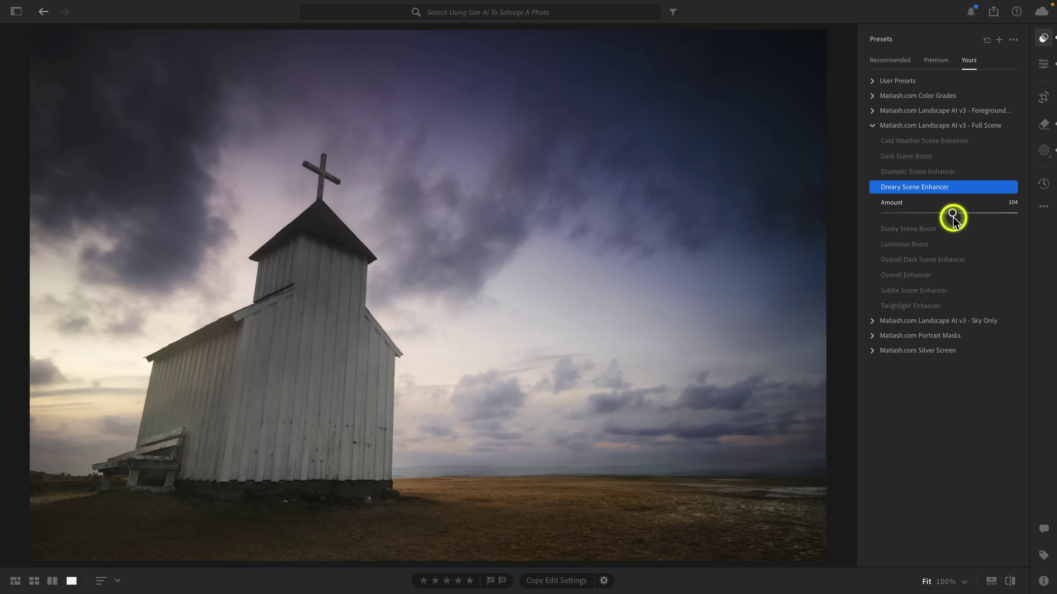
Select the Dreary Scene Sky mask and pull down the lower point of its curve.
left_click(1045, 152)
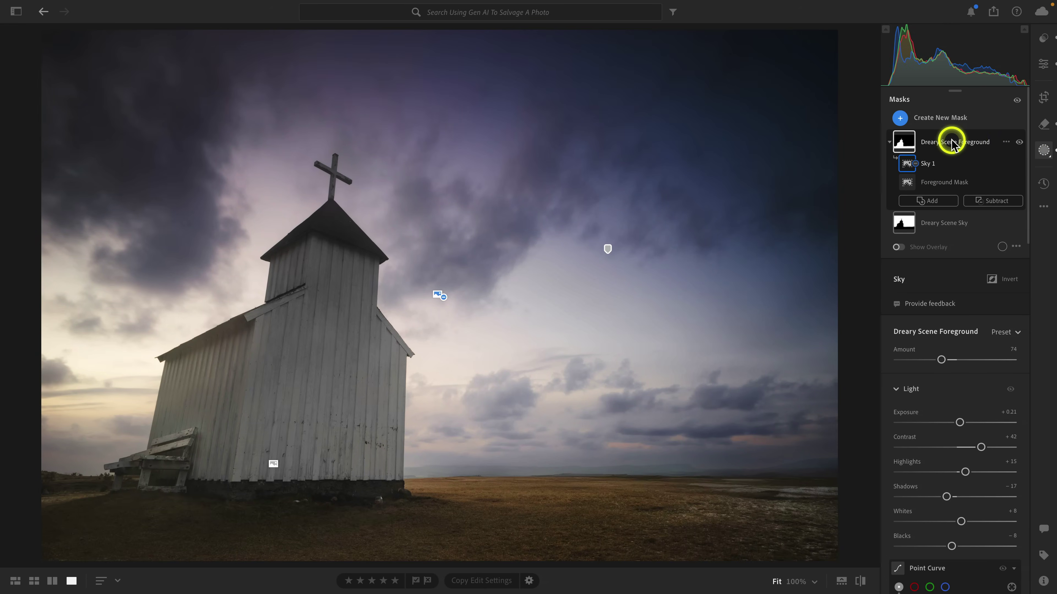
mouse_move(909, 143)
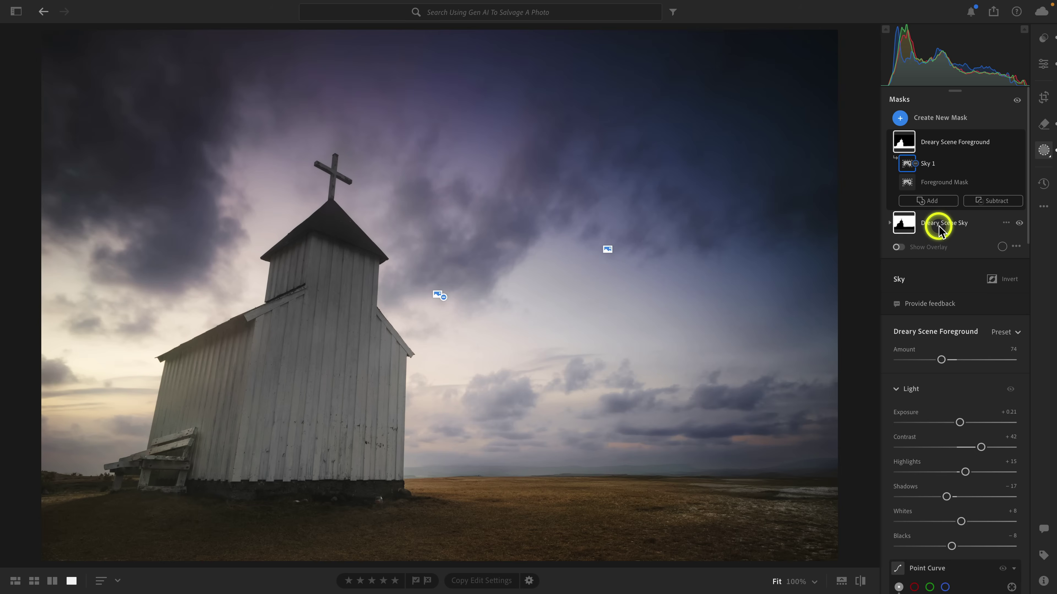
left_click(937, 226)
left_click_drag(923, 298, 922, 303)
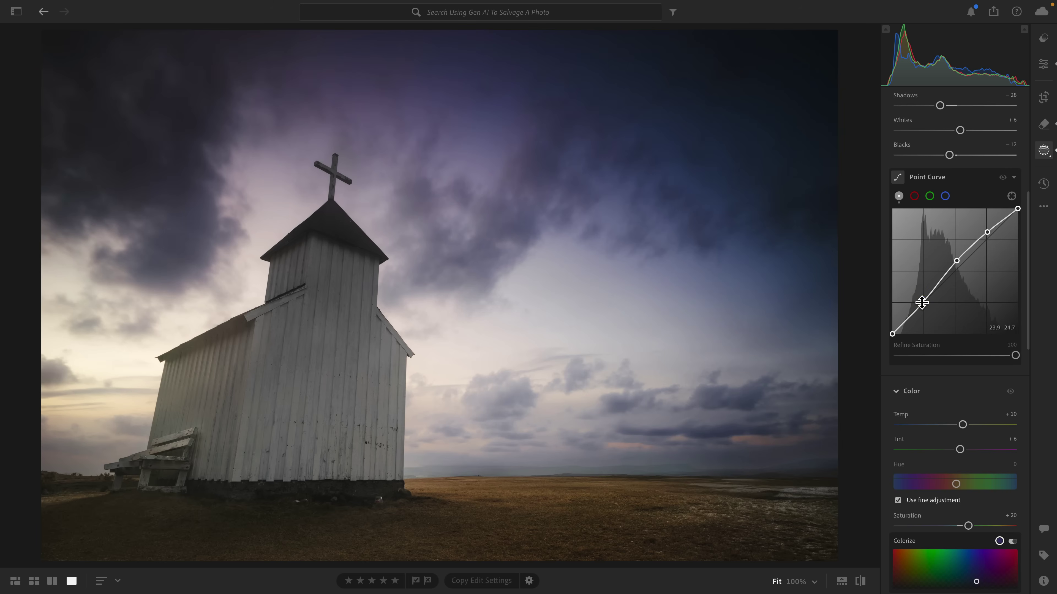
Lower the sky mask's Saturation to +16 and Dehaze to +6.
scroll(922, 303, "down", 5)
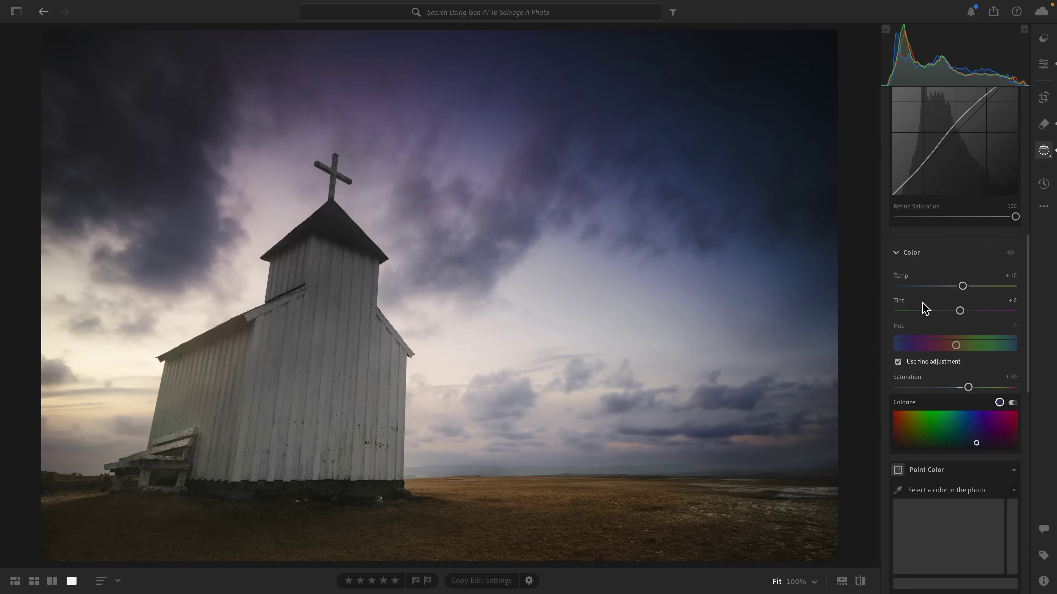
left_click(966, 357)
left_click_drag(965, 357, 962, 358)
scroll(963, 358, "down", 10)
scroll(963, 359, "down", 1)
left_click_drag(964, 399, 959, 398)
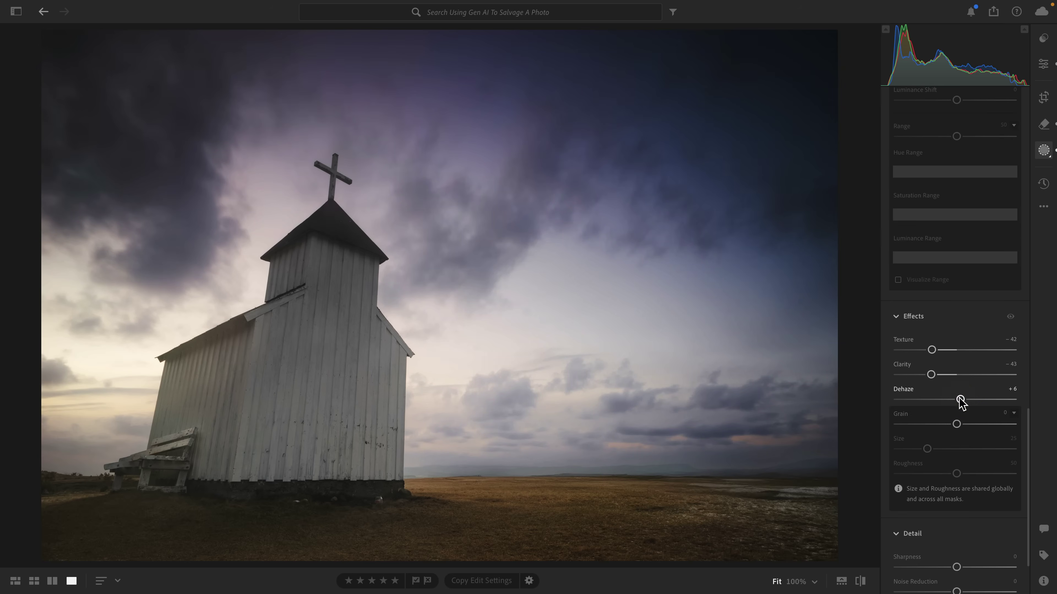
scroll(958, 400, "up", 12)
Select the Dreary Scene Foreground mask and raise its Effects Texture to +17.
left_click(938, 150)
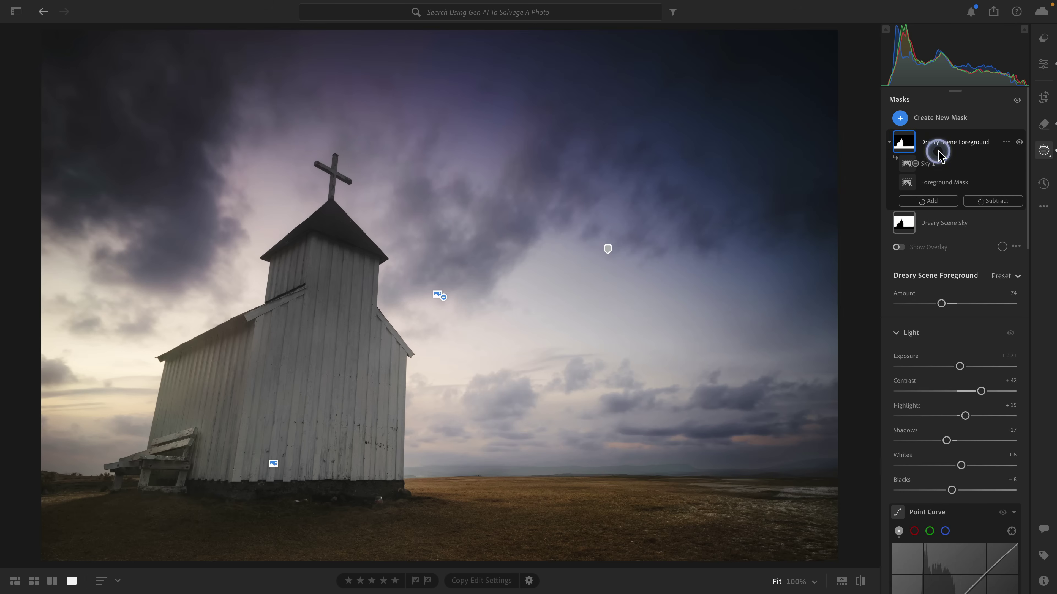
scroll(941, 324, "down", 10)
scroll(941, 324, "down", 8)
left_click_drag(958, 373, 965, 374)
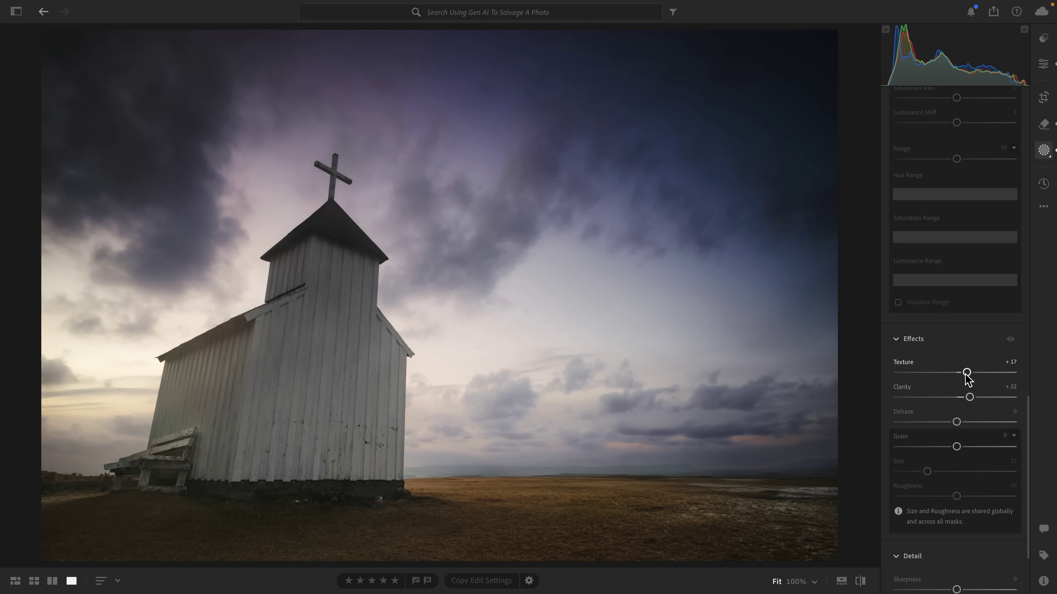
Compare the edited church photo with the original, then bring up its context menu.
key("backslash")
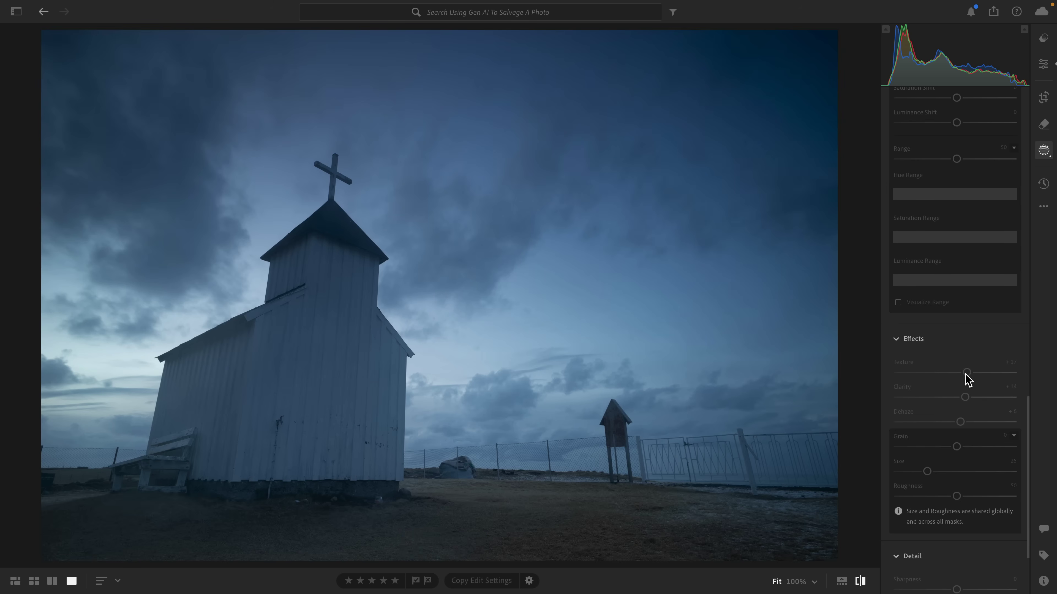
key("backslash")
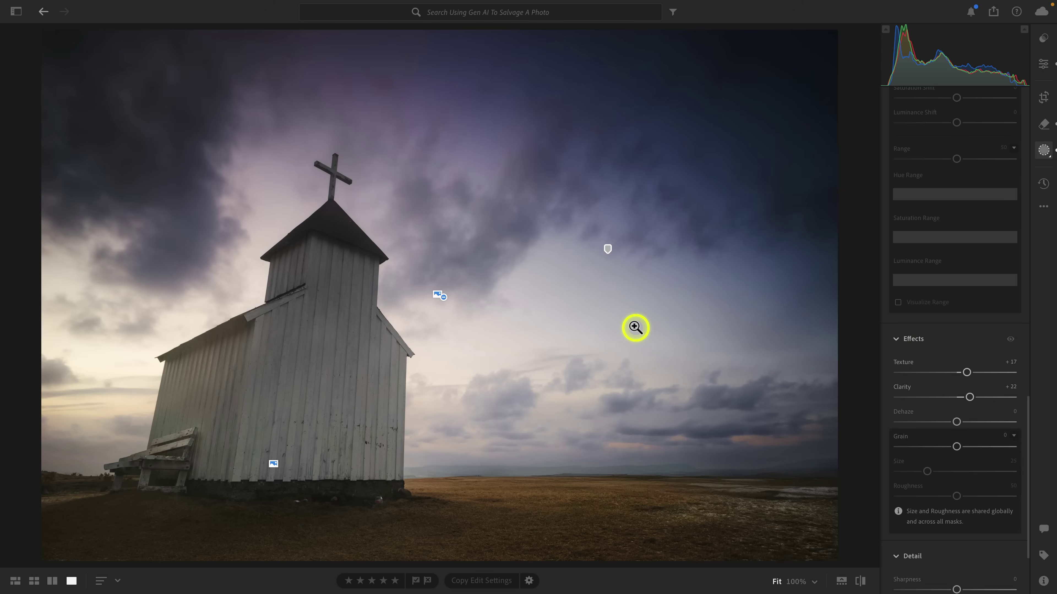
right_click(635, 327)
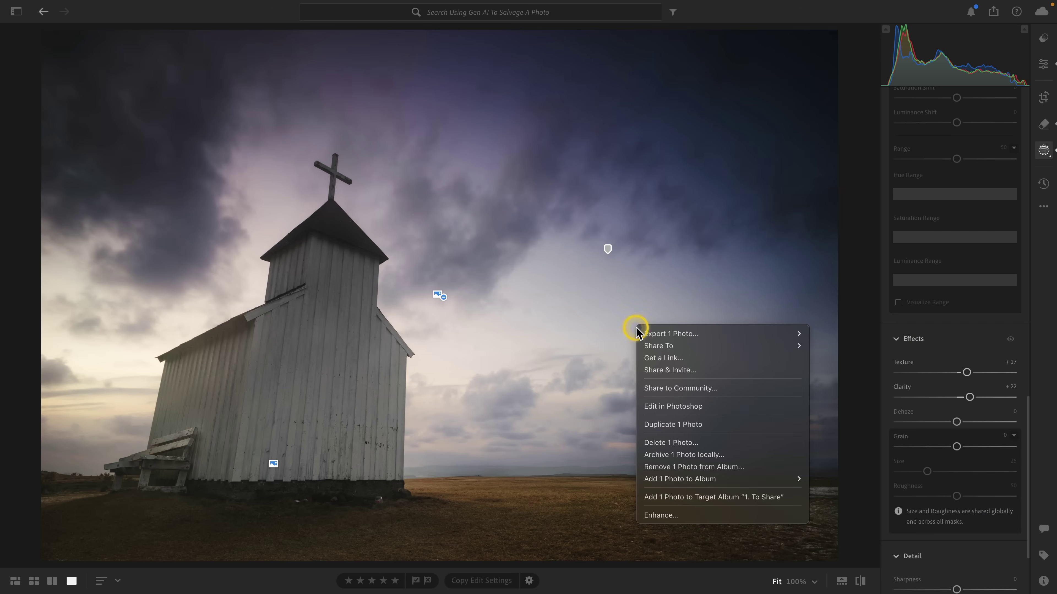
Edit the church photo in Photoshop, move the task bar to the top and fit the image on screen.
left_click(733, 407)
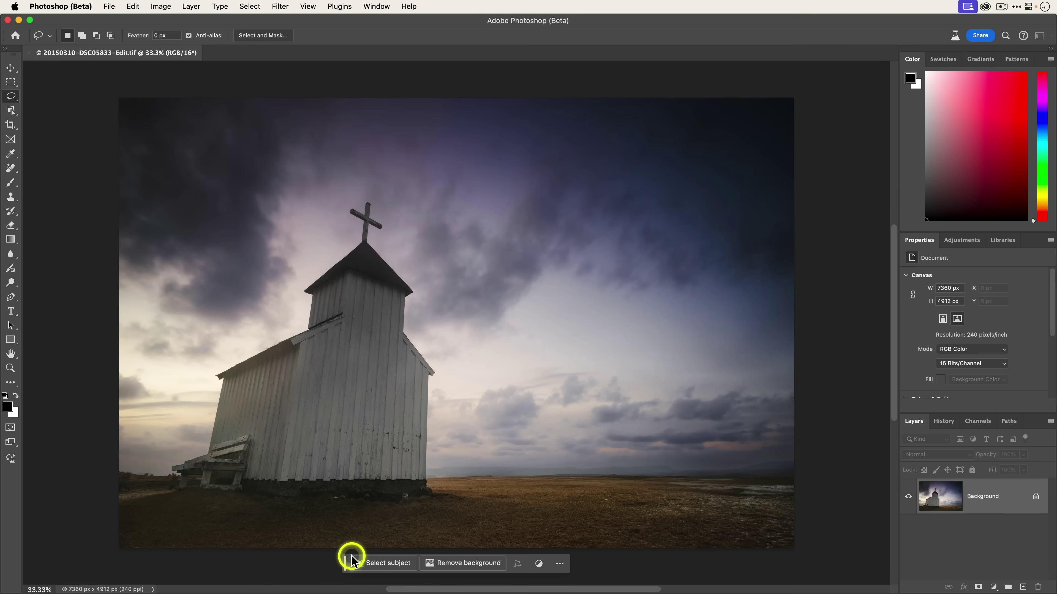
left_click_drag(345, 566, 588, 51)
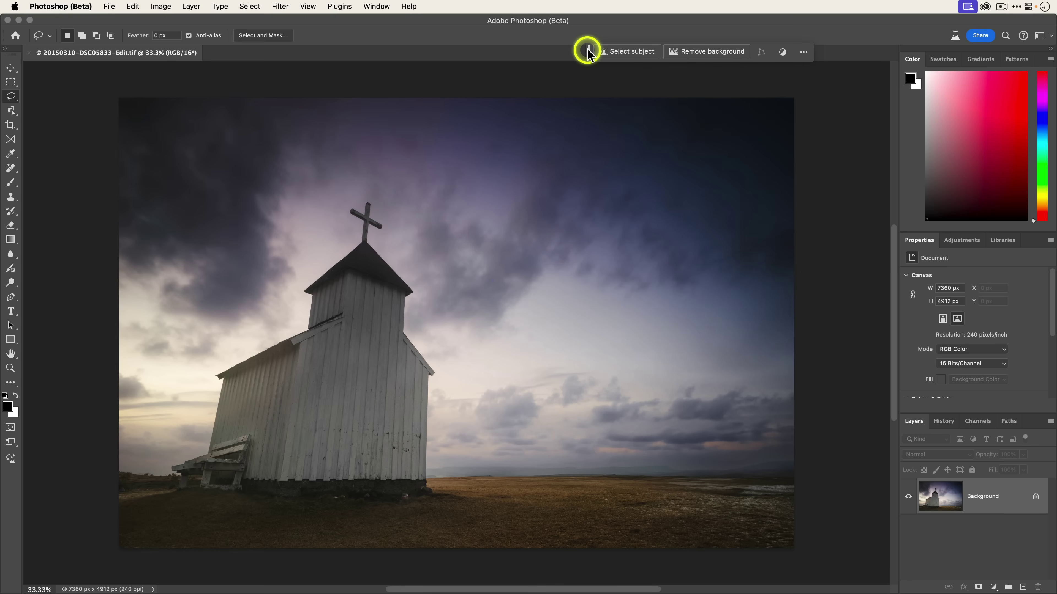
key("super+0")
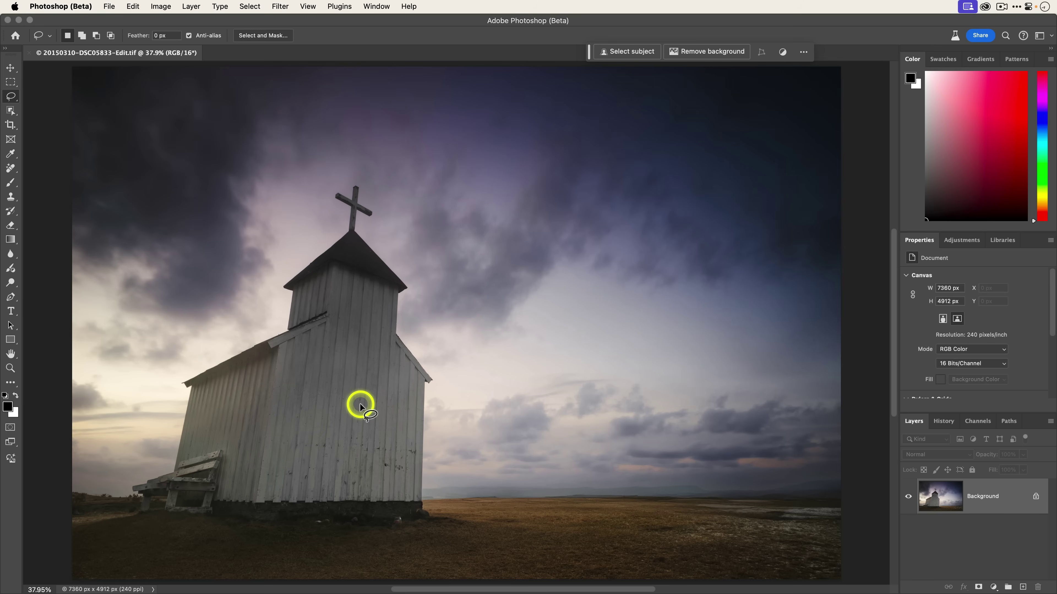
Lasso a door shape on the church wall and Generative Fill it with 'a black wooden door'.
mouse_move(374, 396)
left_mouse_down()
mouse_move(335, 392)
mouse_move(325, 450)
left_mouse_up()
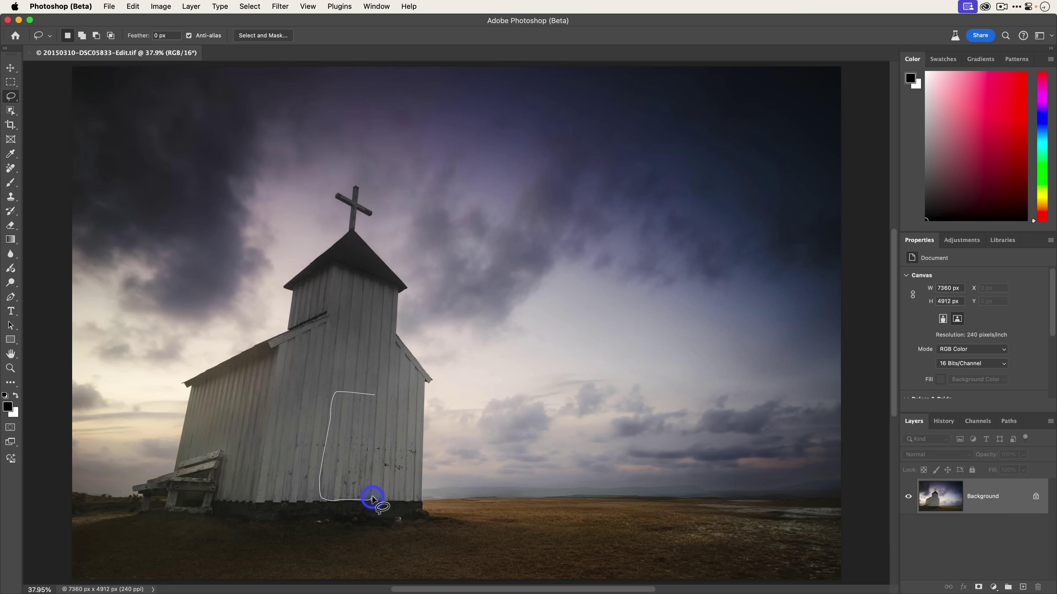
left_click_drag(374, 482, 376, 483)
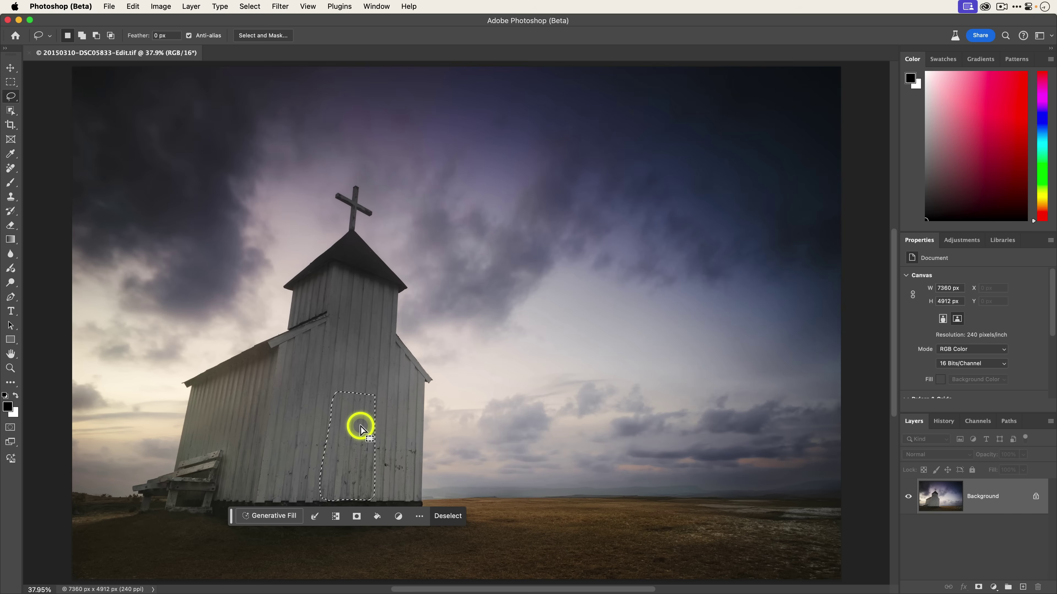
left_click(278, 520)
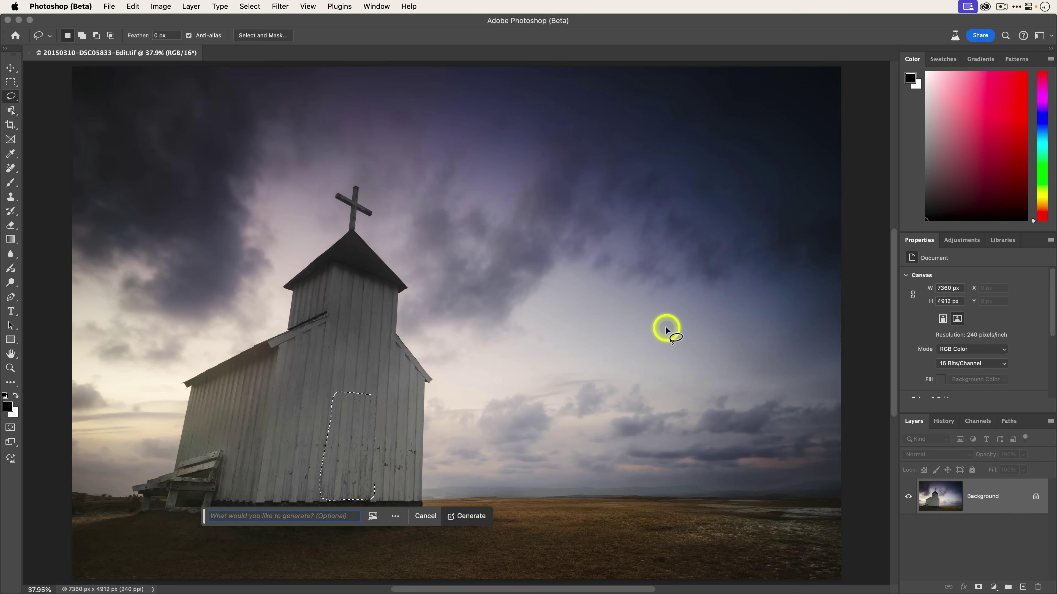
type("a black wooden door")
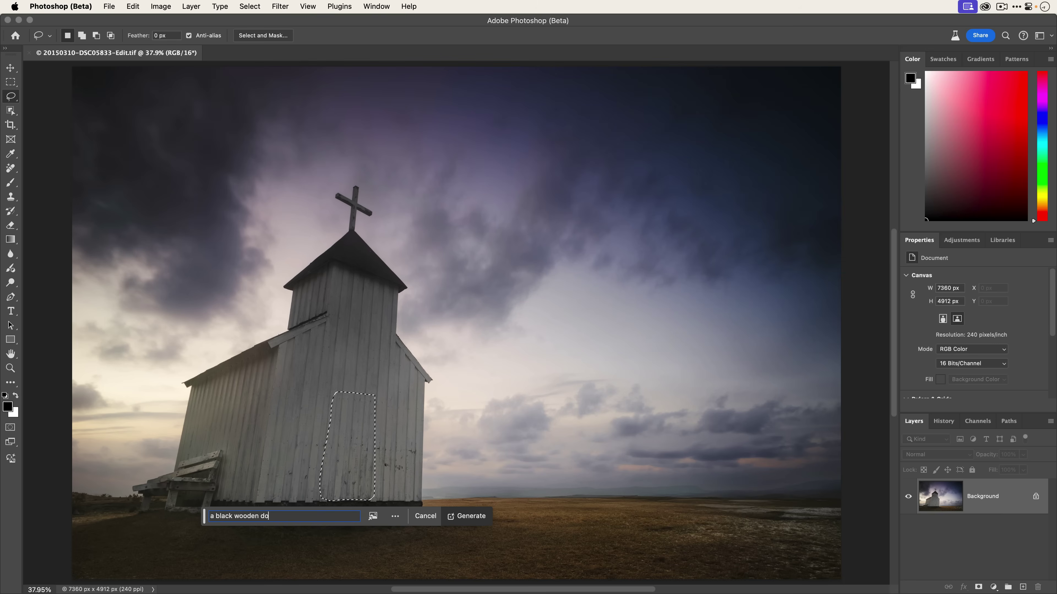
left_click(475, 516)
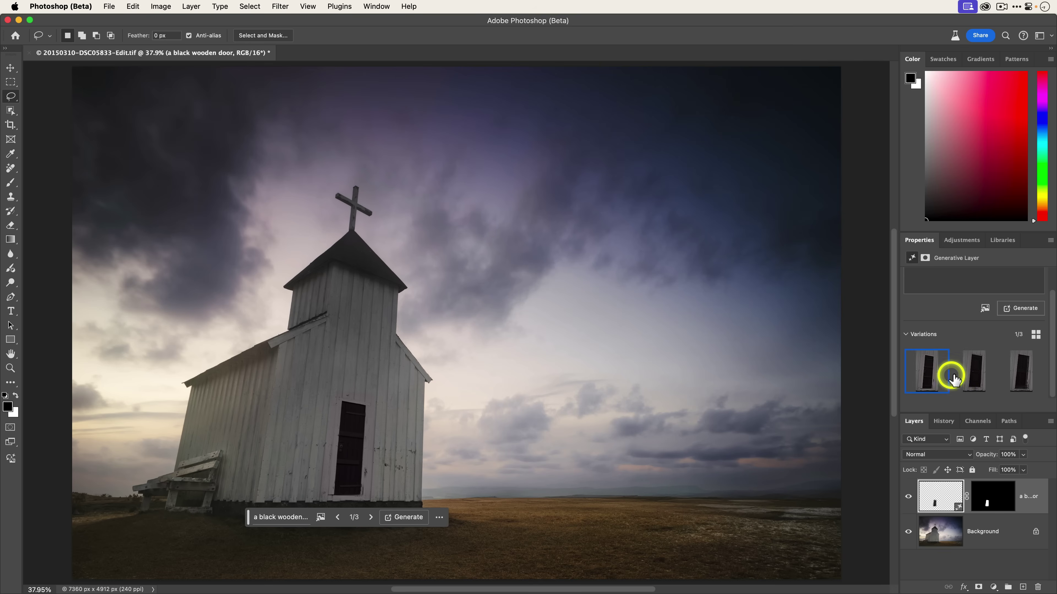
Compare the door variations, enhance the second one's detail, then select the Background layer.
left_click(971, 382)
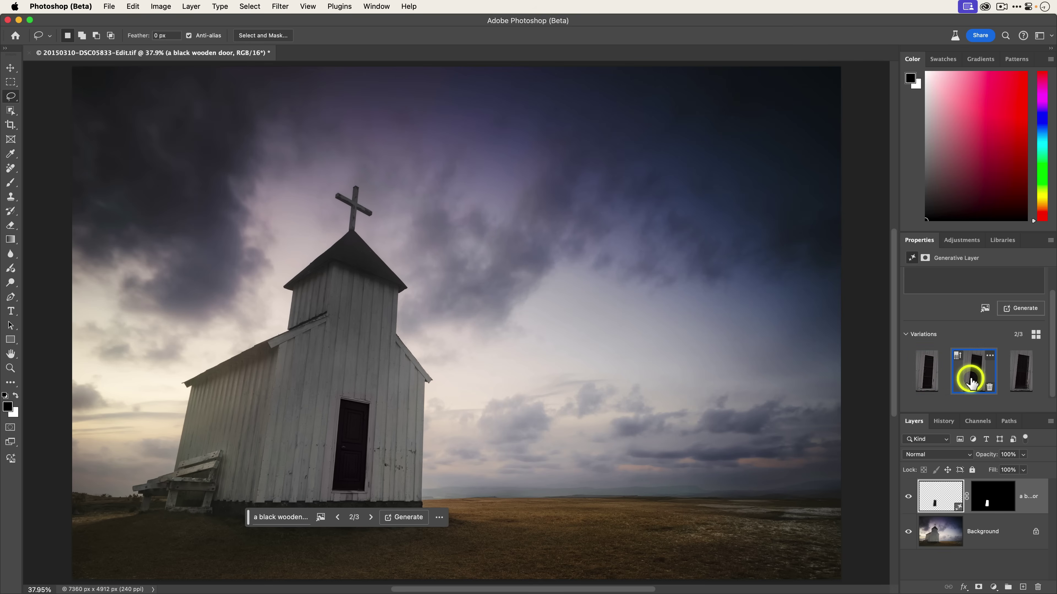
left_click(1019, 381)
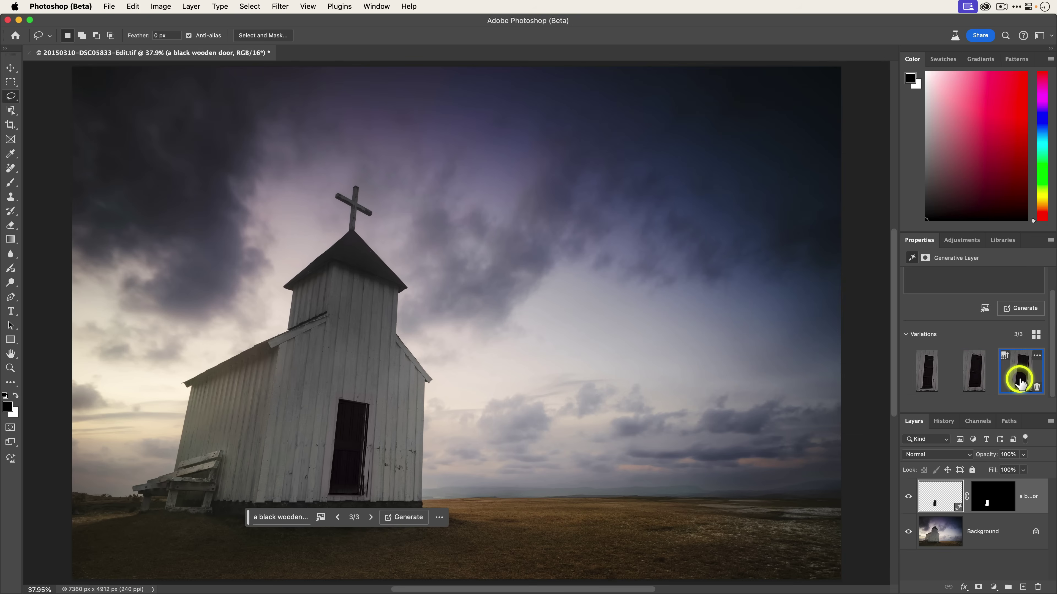
left_click(973, 382)
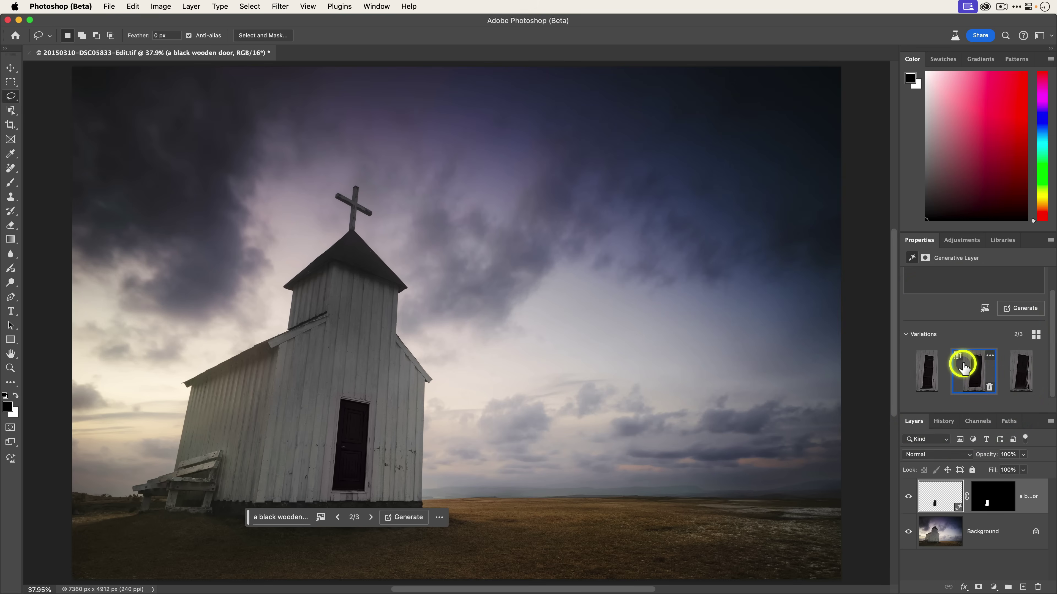
left_click(957, 358)
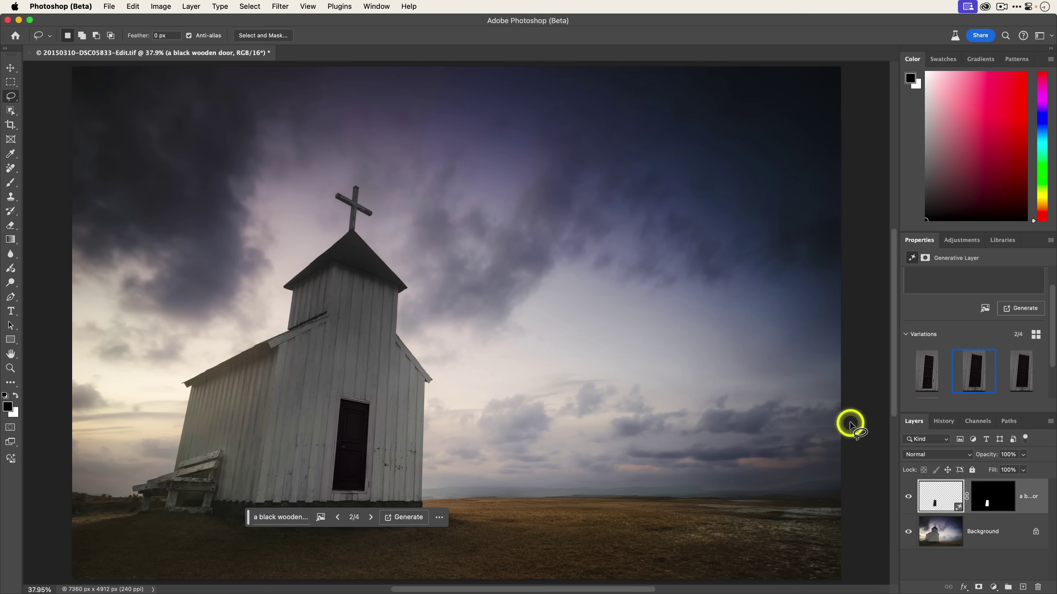
left_click(993, 538)
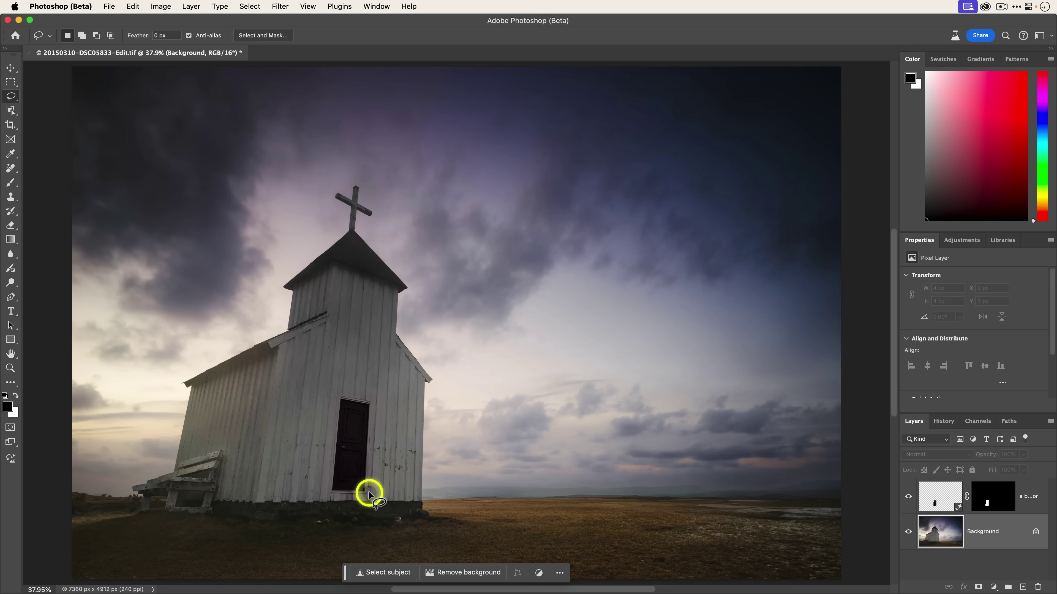
Lasso the ground below the door and Generative Fill it with 'white wooden stairs'.
mouse_move(368, 493)
left_mouse_down()
mouse_move(403, 516)
mouse_move(395, 531)
mouse_move(316, 525)
mouse_move(331, 495)
left_mouse_up()
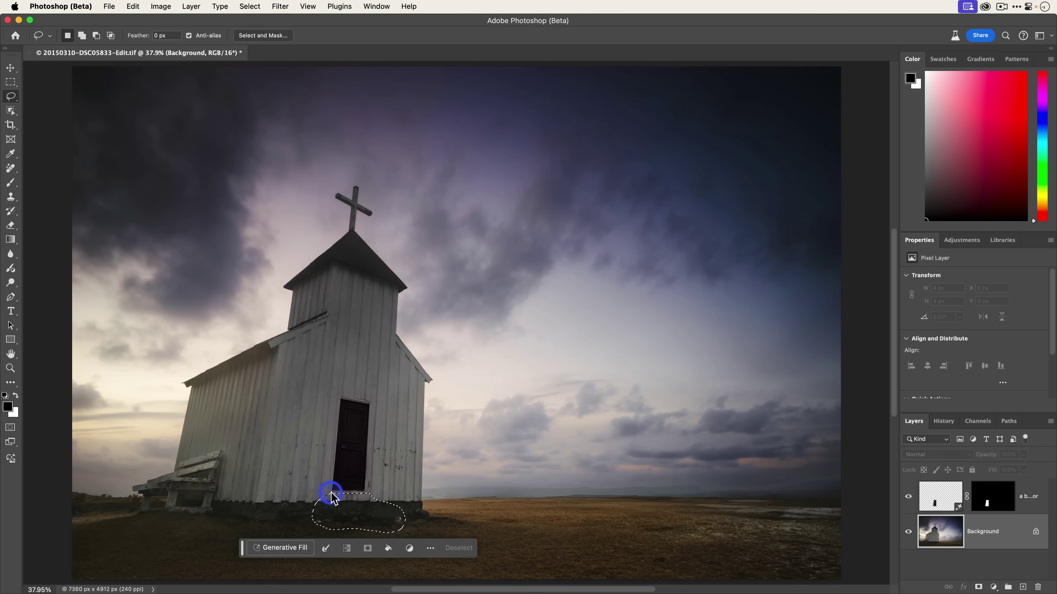
left_click(291, 547)
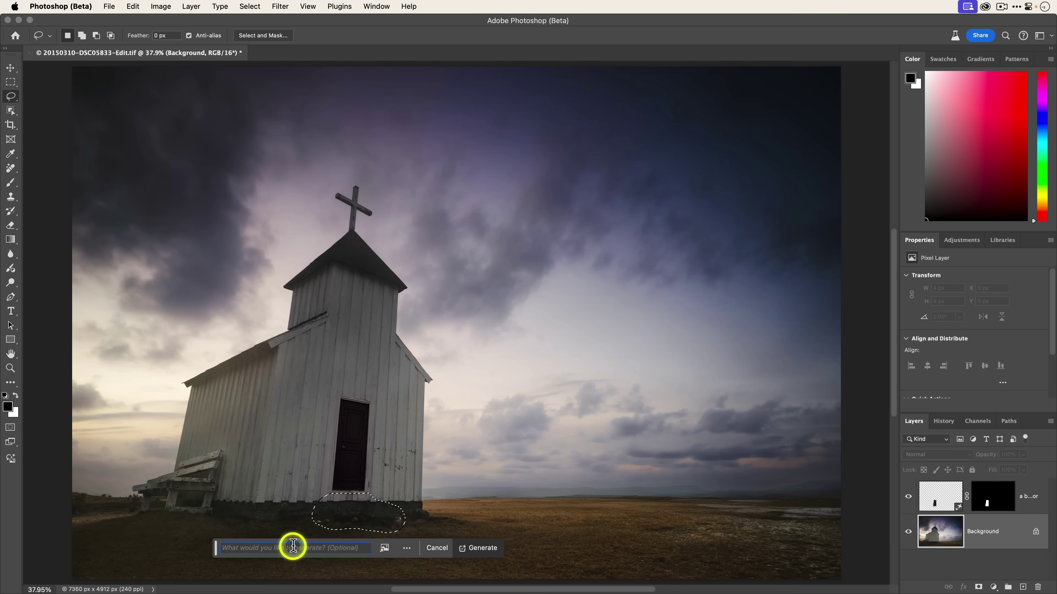
type("white w")
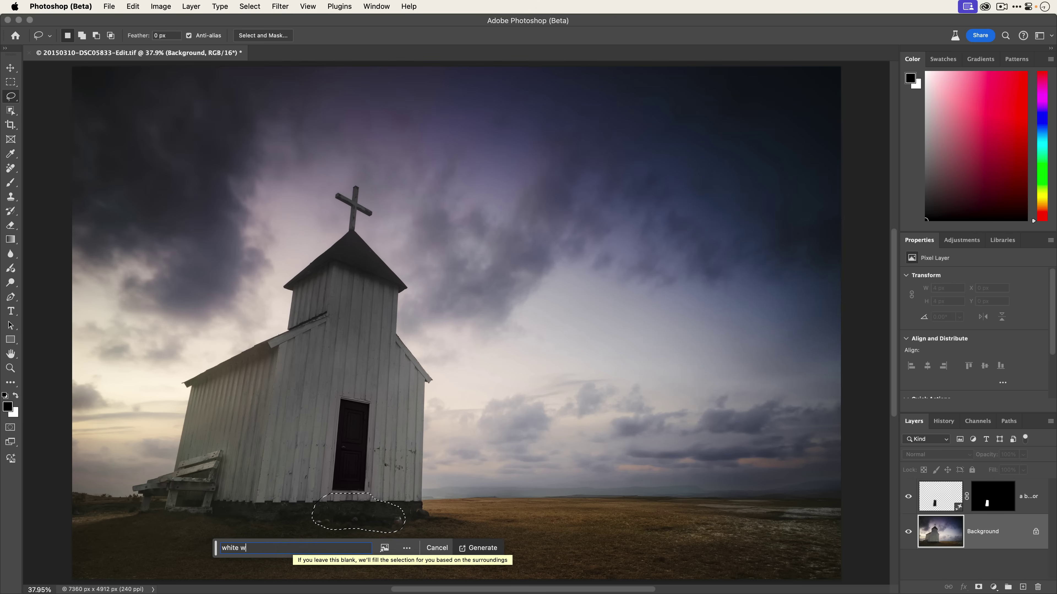
type("ooden stairs")
left_click(484, 549)
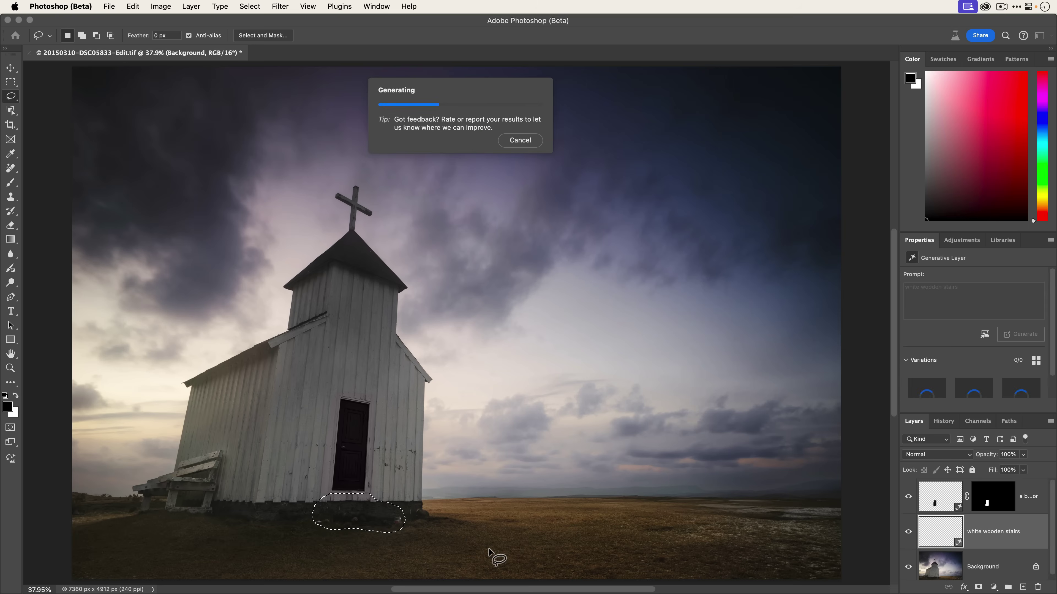
Browse the stairs variations, generate similar ones from the first, and apply variation 4.
left_click(964, 379)
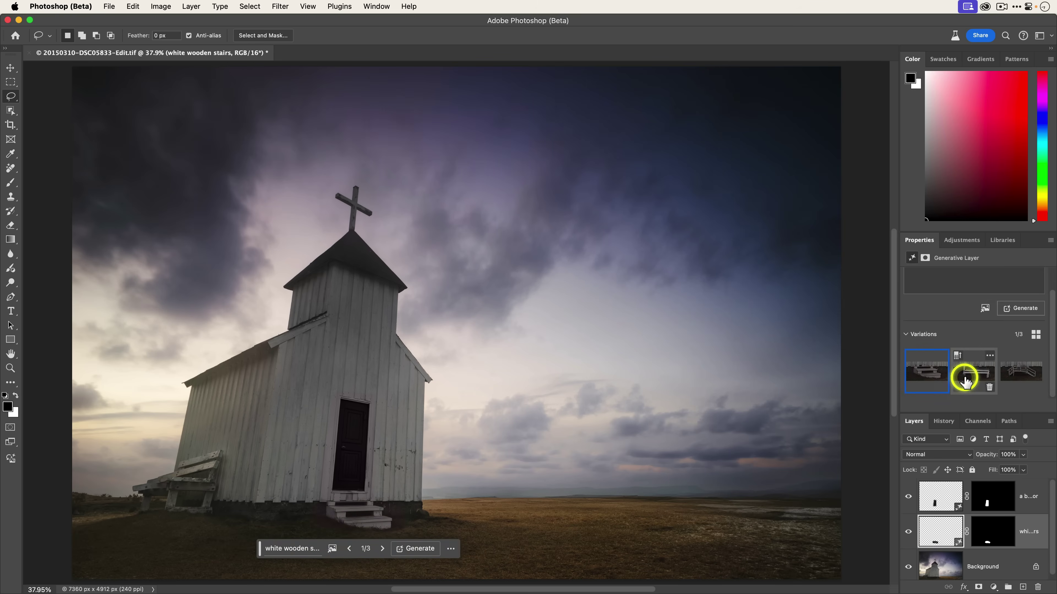
left_click(1011, 377)
left_click(912, 378)
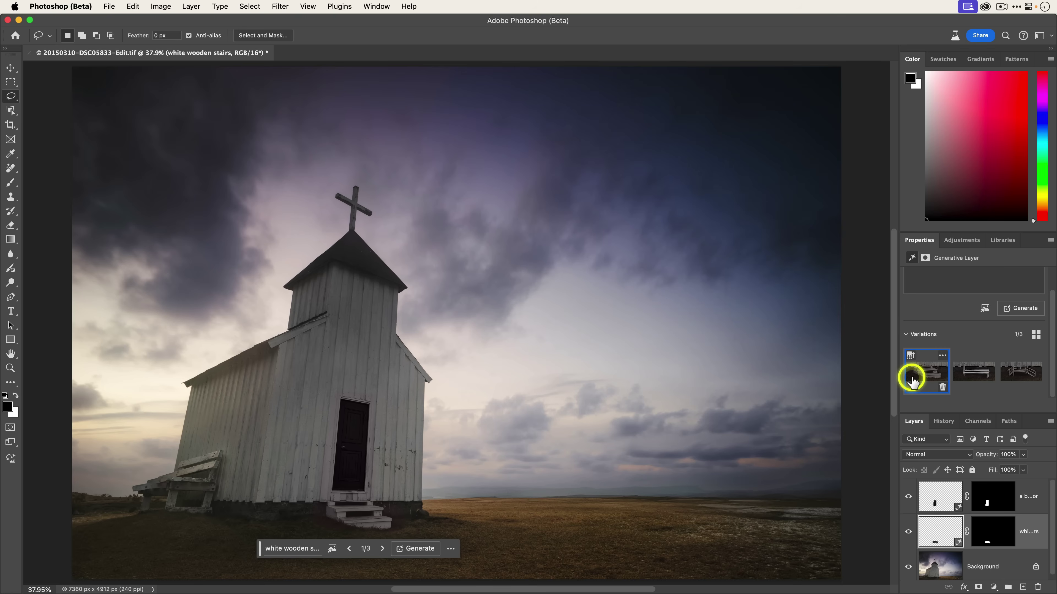
left_click(942, 356)
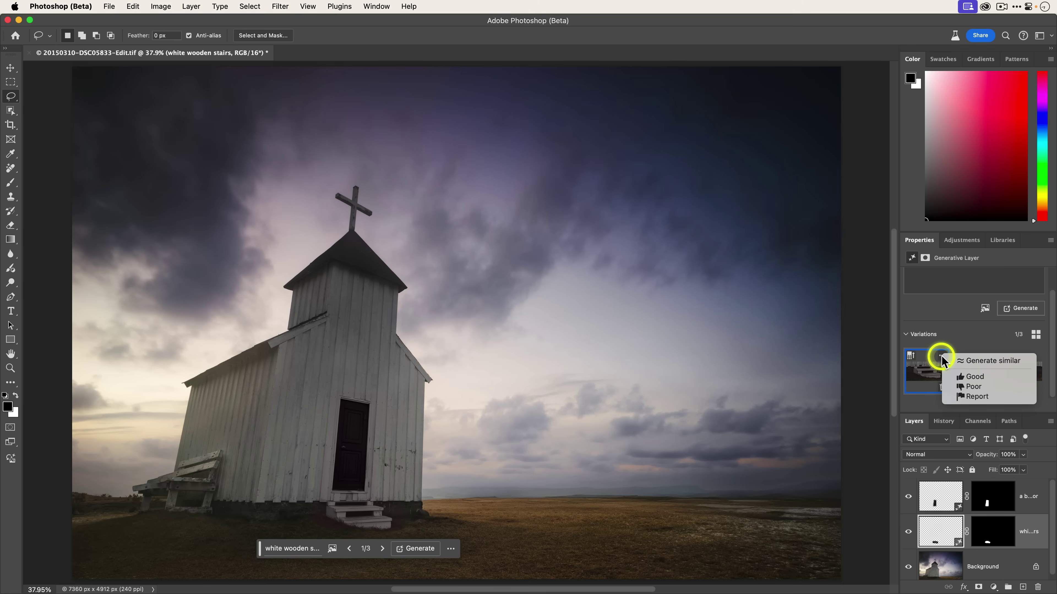
left_click(992, 361)
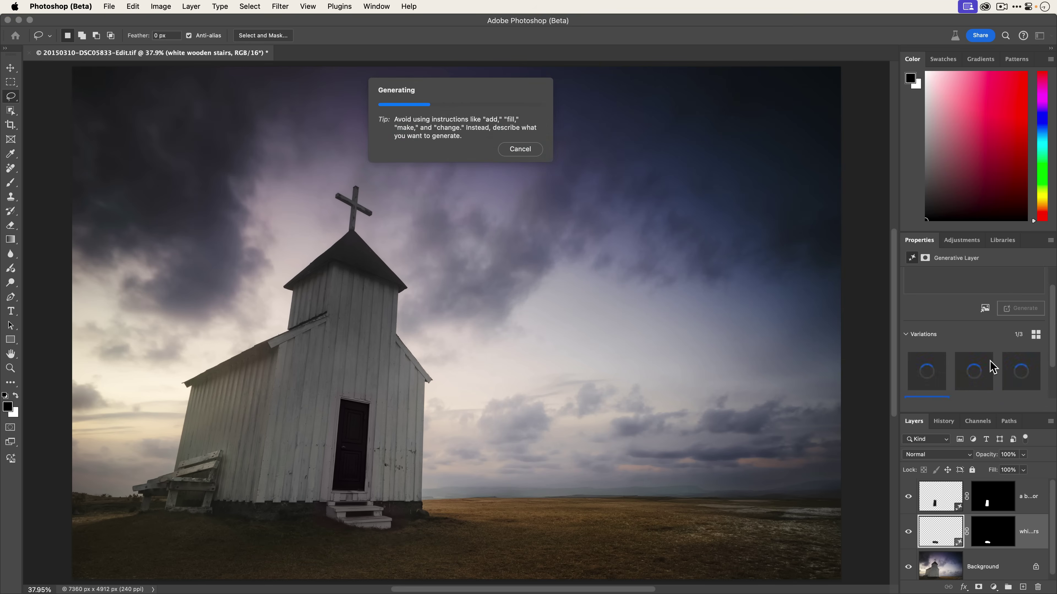
left_click(995, 372)
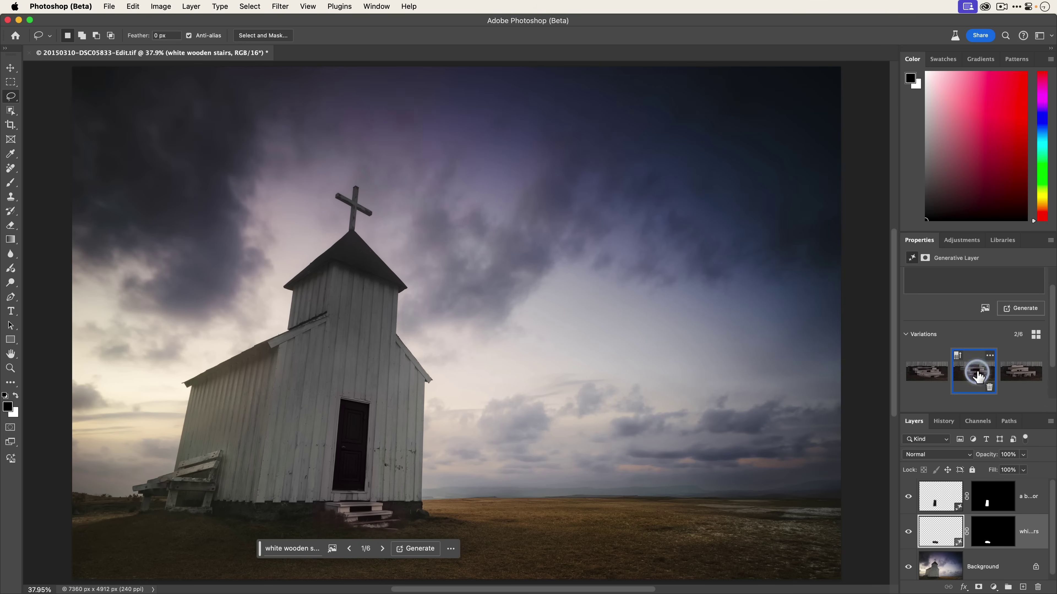
left_click(1018, 373)
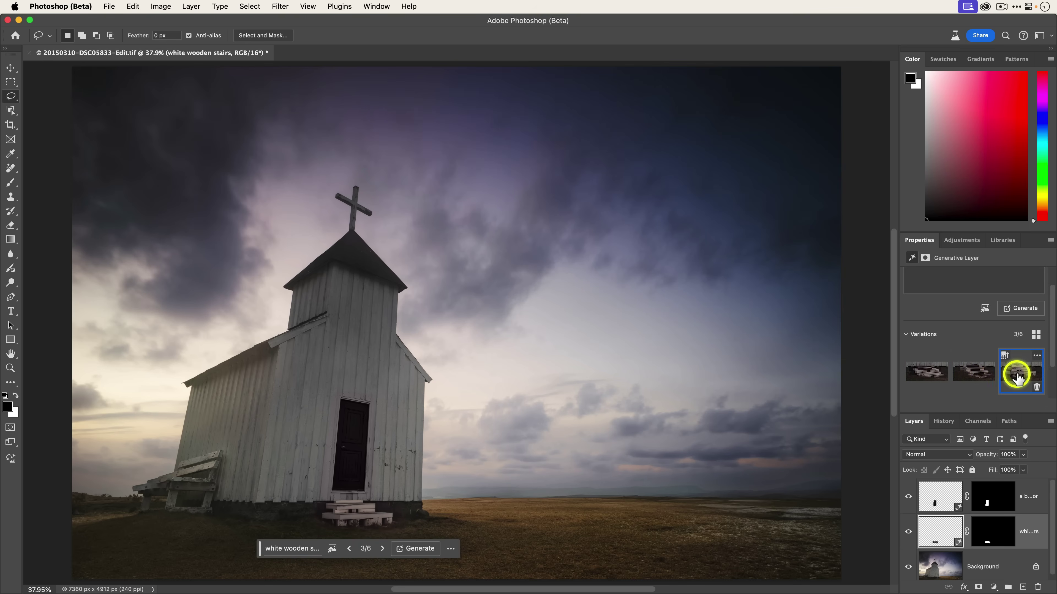
scroll(975, 373, "down", 2)
left_click(930, 374)
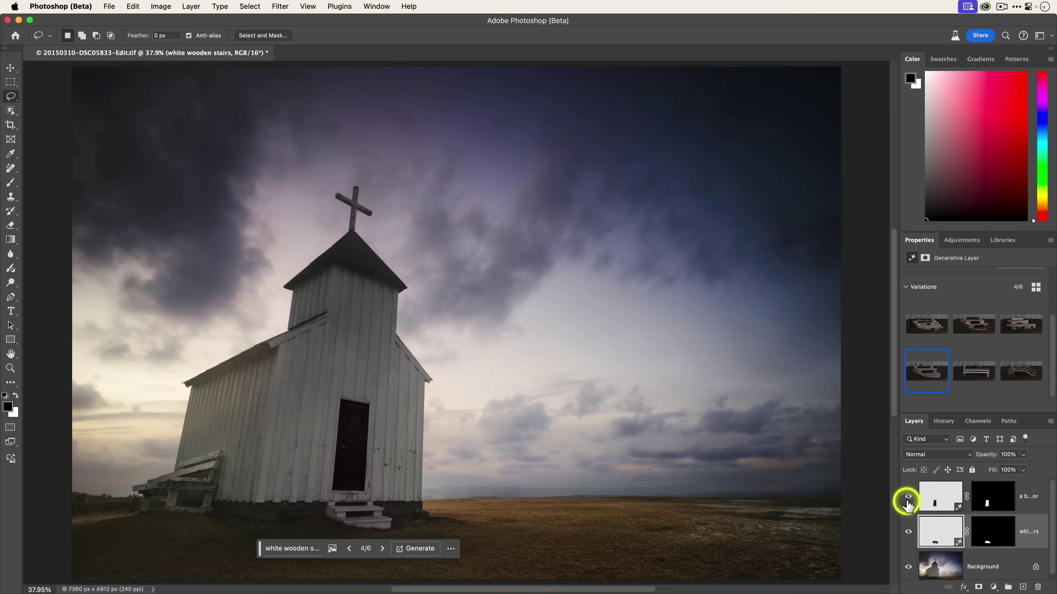
Hide and reshow the stairs and door layers to compare, then select the Background layer.
left_click(909, 532)
left_click(908, 498)
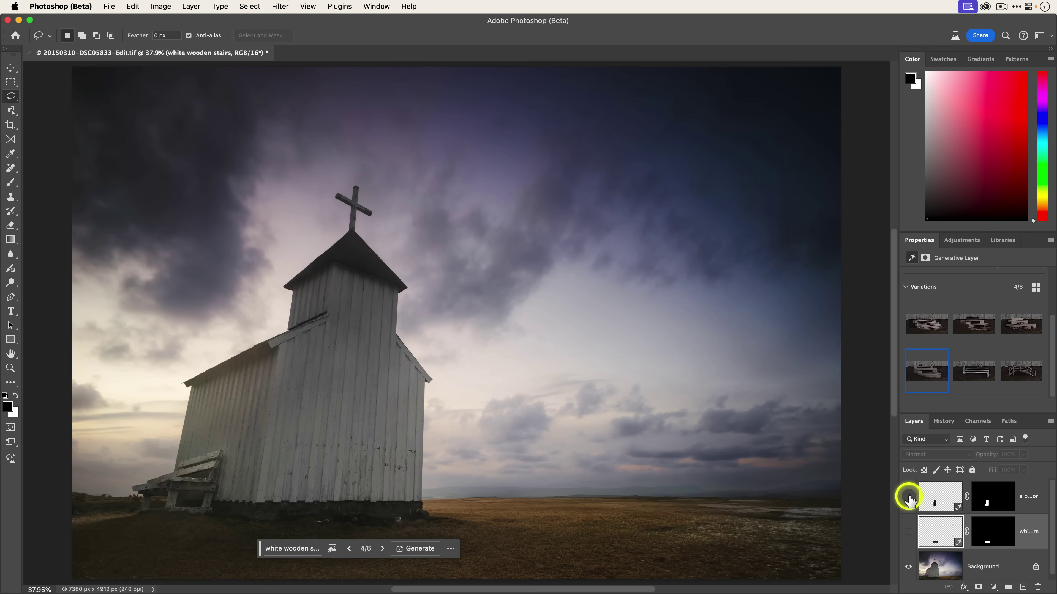
left_click(909, 496)
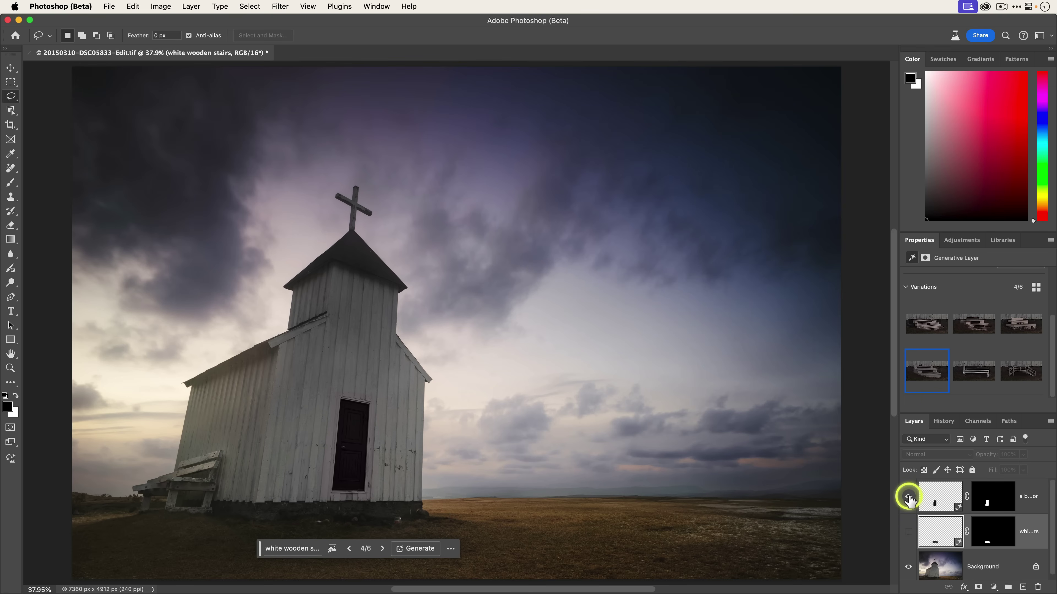
left_click(909, 532)
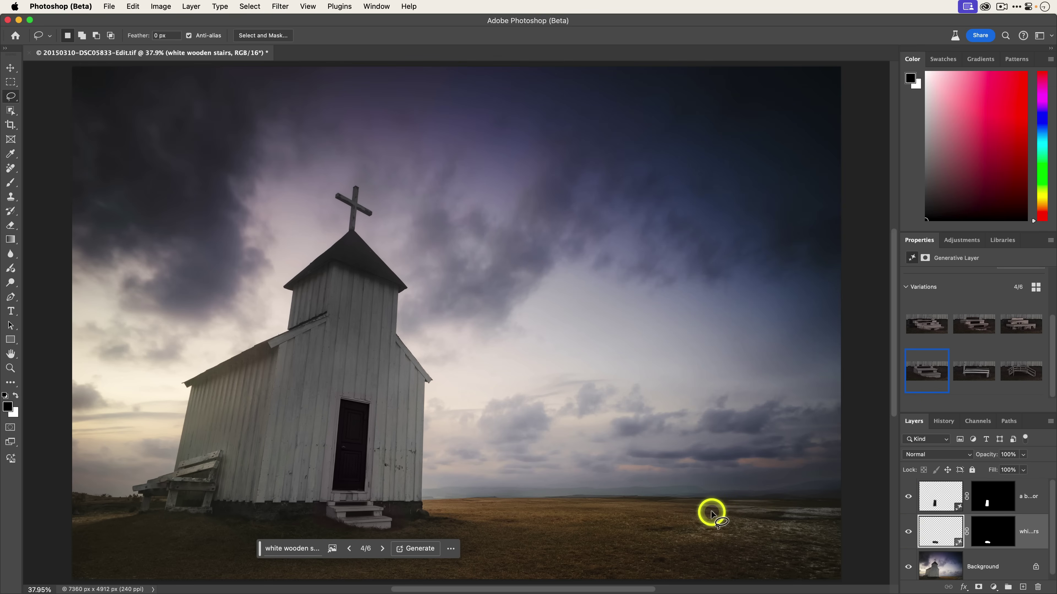
left_click(993, 557)
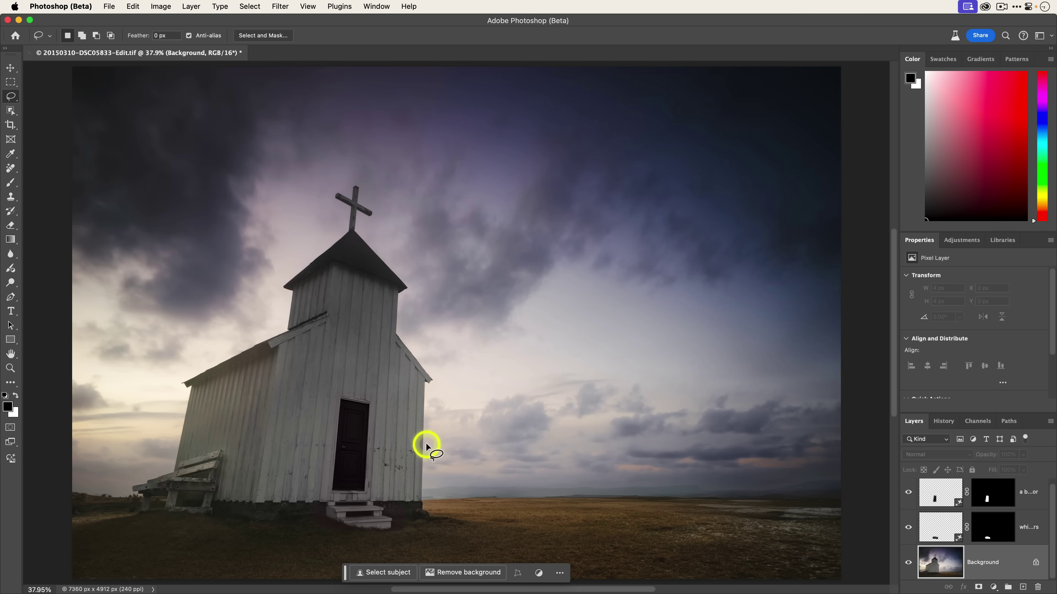
Lasso the field right of the church and Generative Fill it with 'a white wooden fence'.
mouse_move(425, 460)
left_mouse_down()
mouse_move(852, 463)
mouse_move(861, 504)
mouse_move(846, 522)
mouse_move(753, 531)
mouse_move(444, 516)
left_mouse_up()
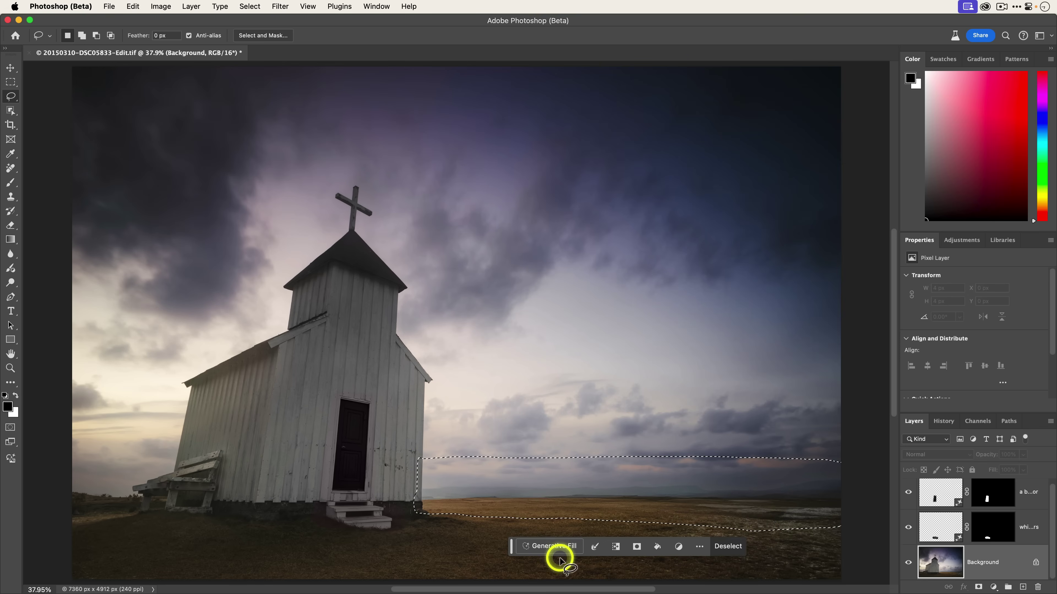
left_click(554, 546)
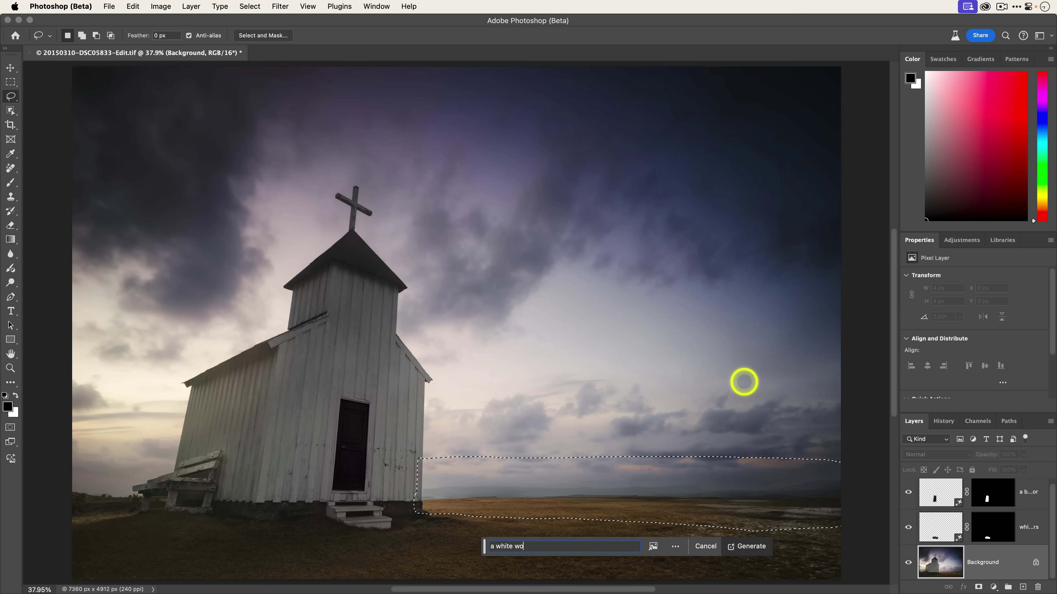
type("a white wooden fence")
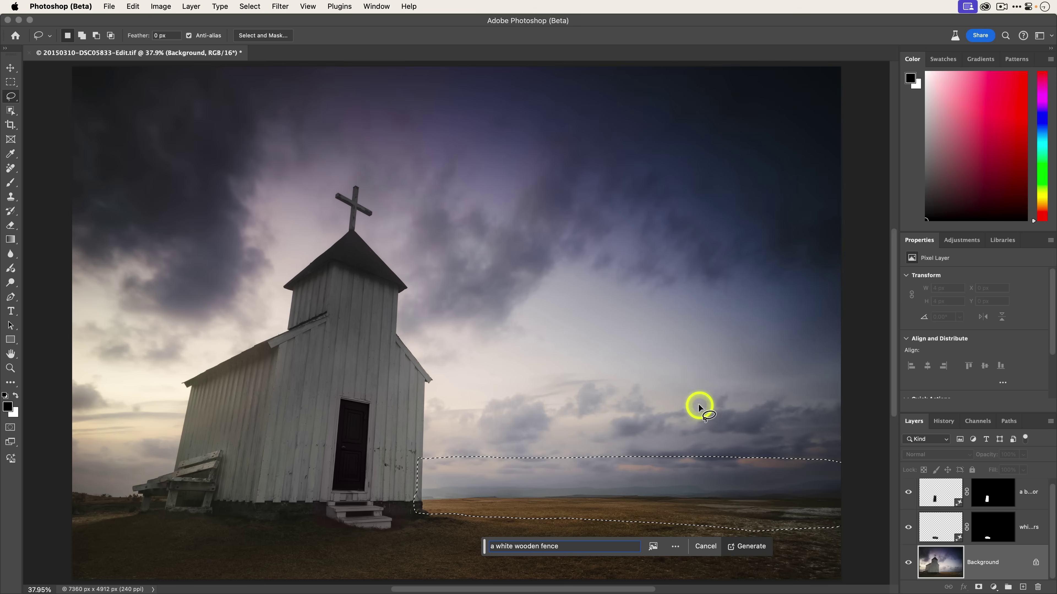
left_click(748, 549)
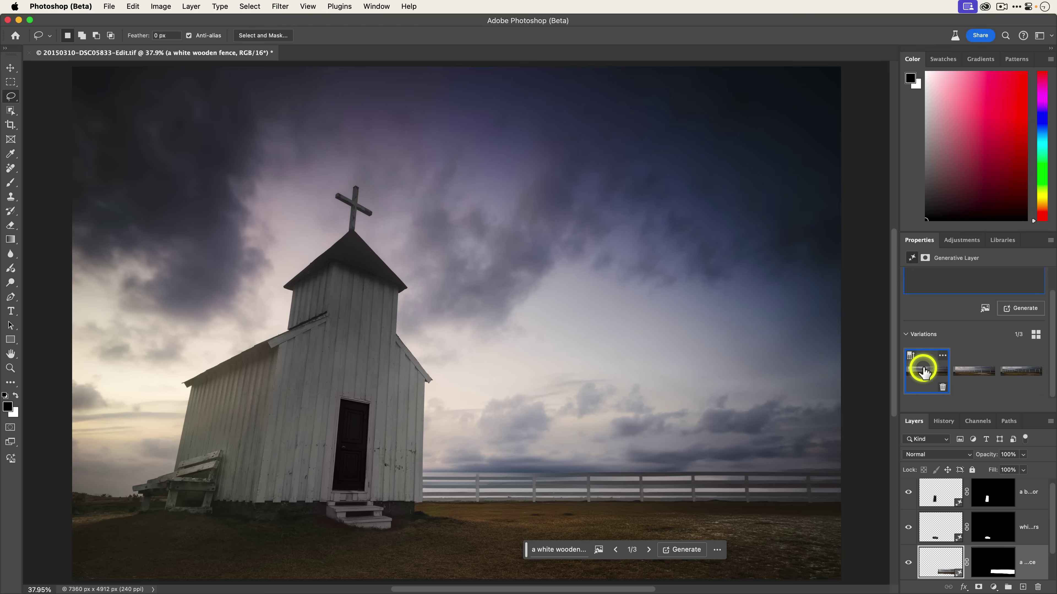
Compare the fence variations and enhance the detail of the second one.
left_click(961, 375)
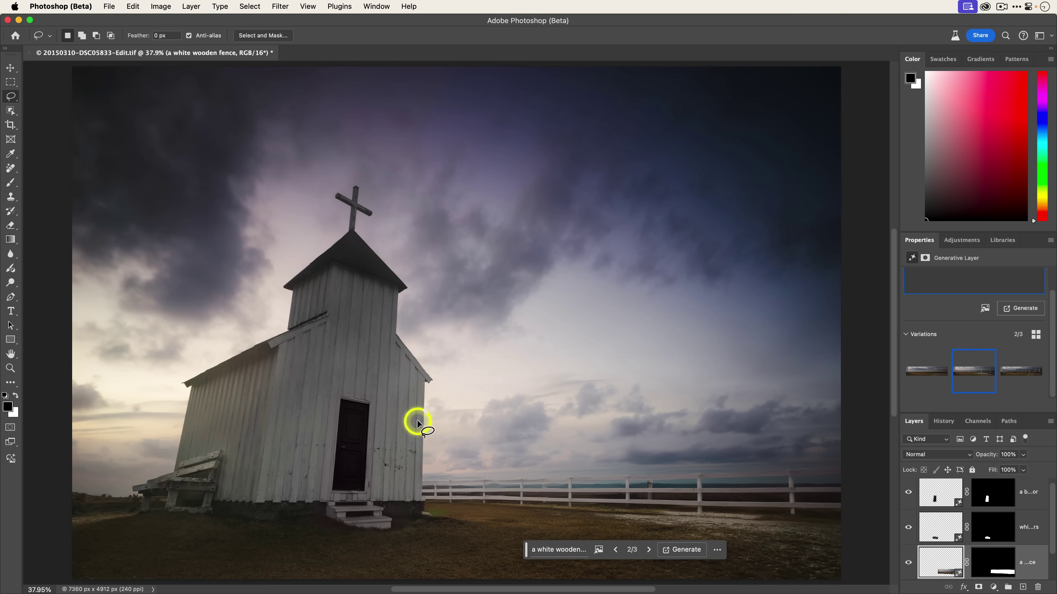
left_click(1006, 374)
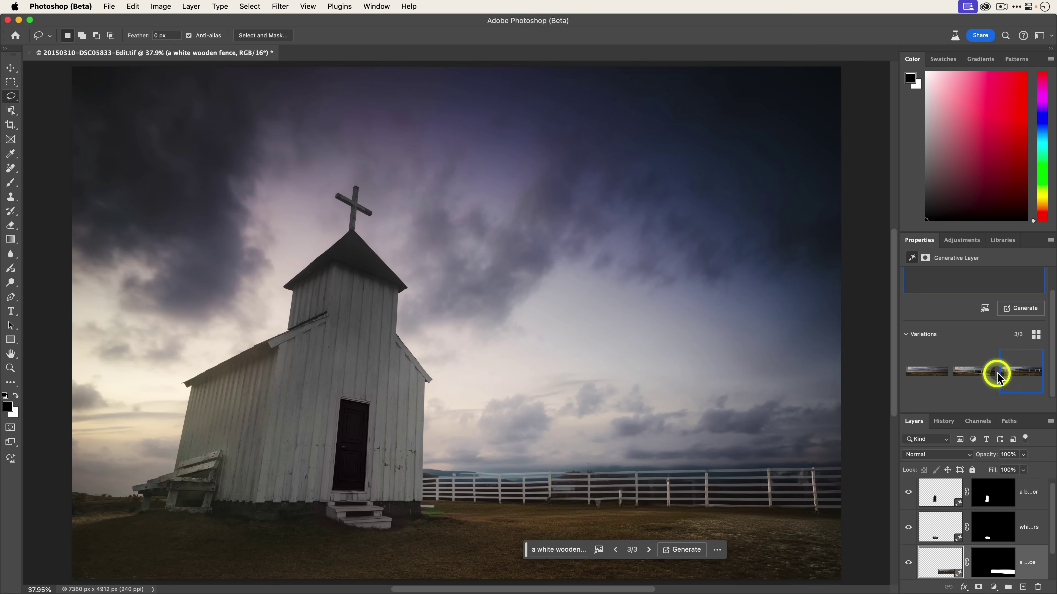
left_click(975, 377)
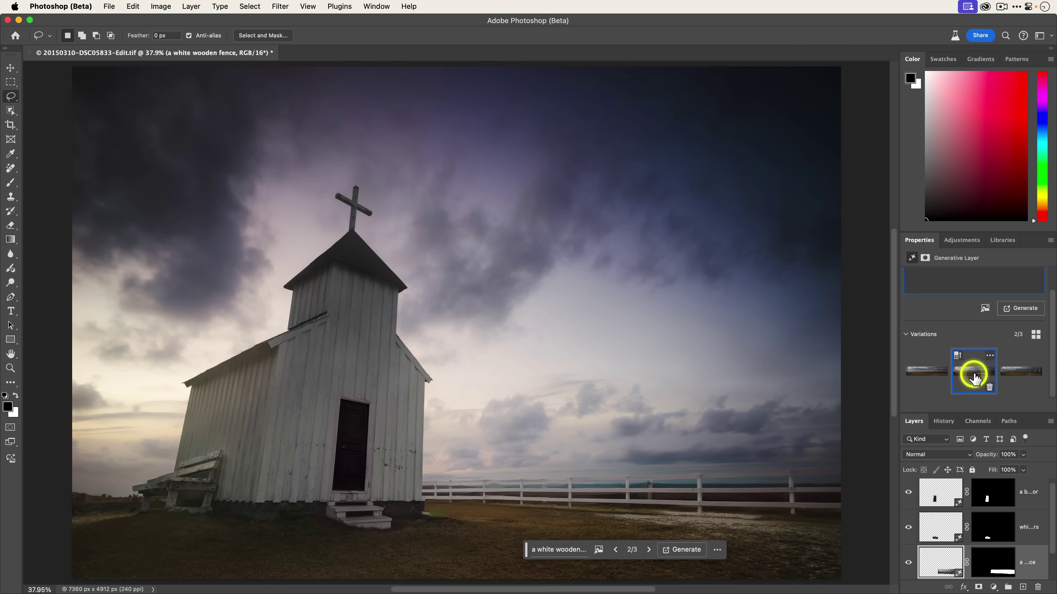
left_click(957, 357)
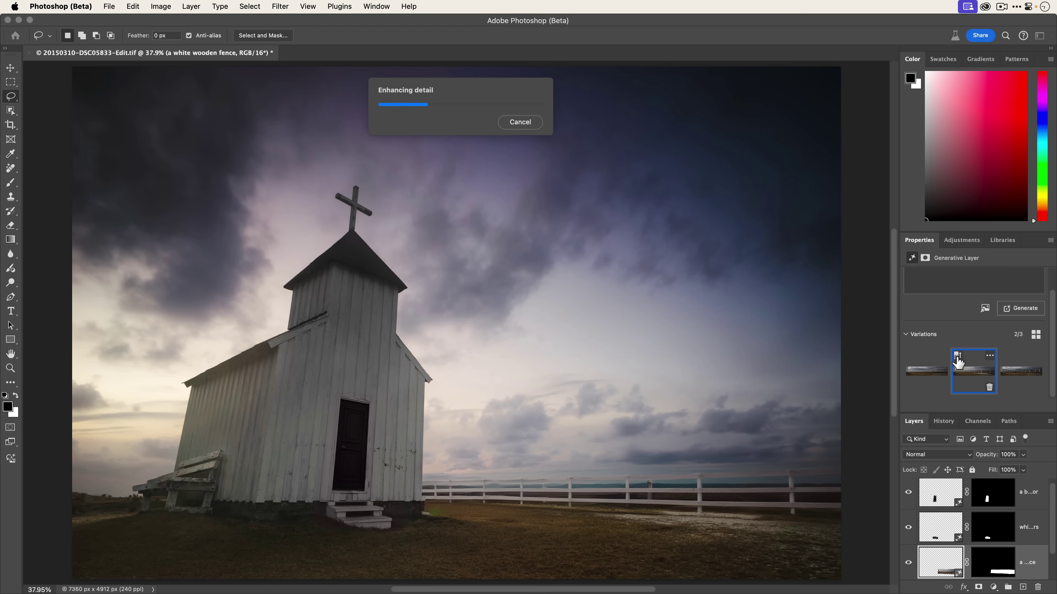
Generate fences similar to the chosen one and preview the new variations, ending on variation 3.
left_click(988, 356)
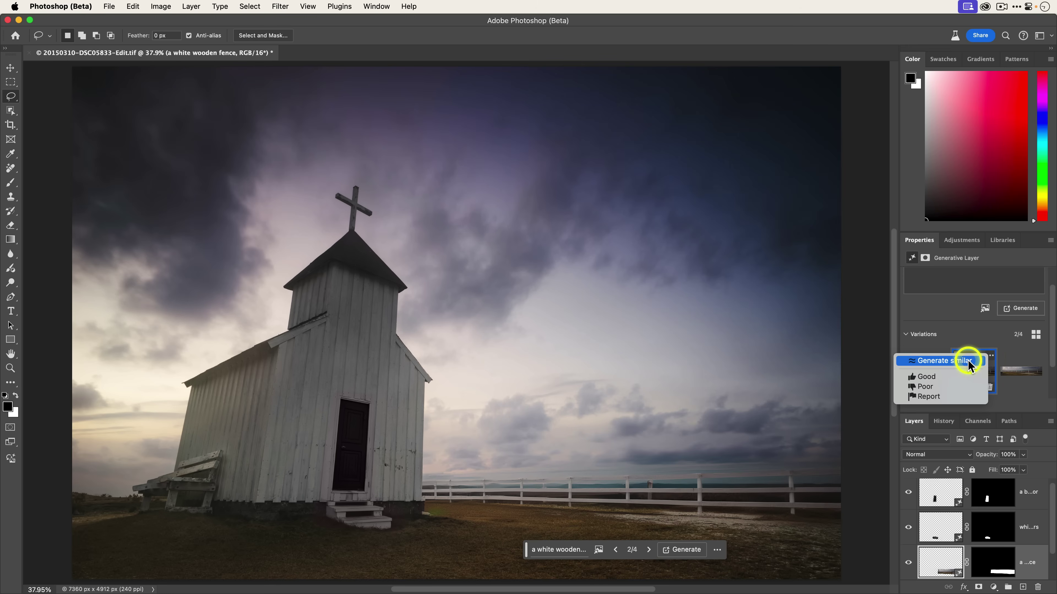
left_click(969, 362)
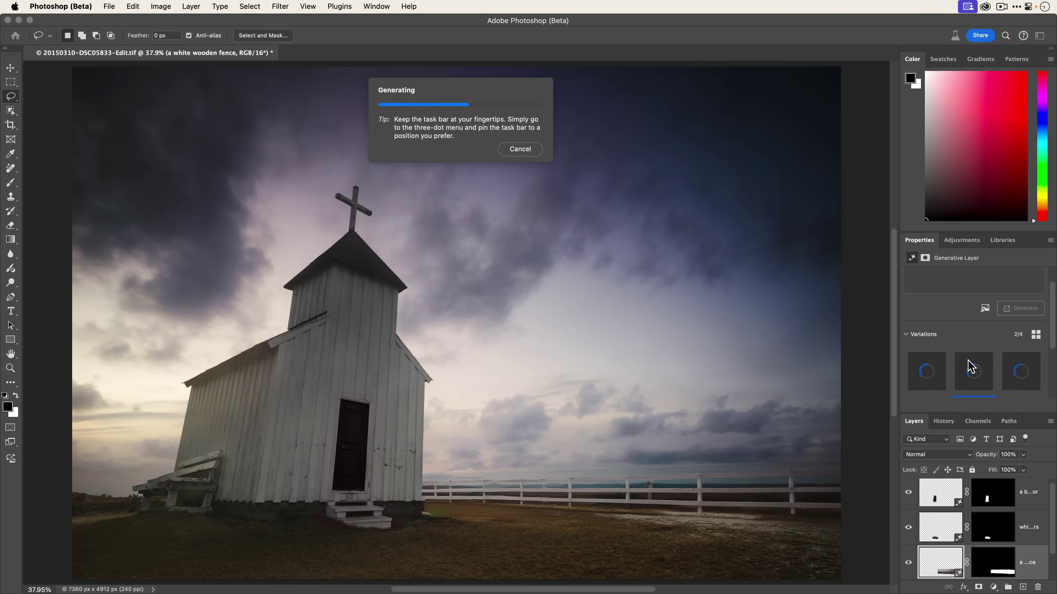
left_click(932, 370)
left_click(969, 373)
left_click(1010, 371)
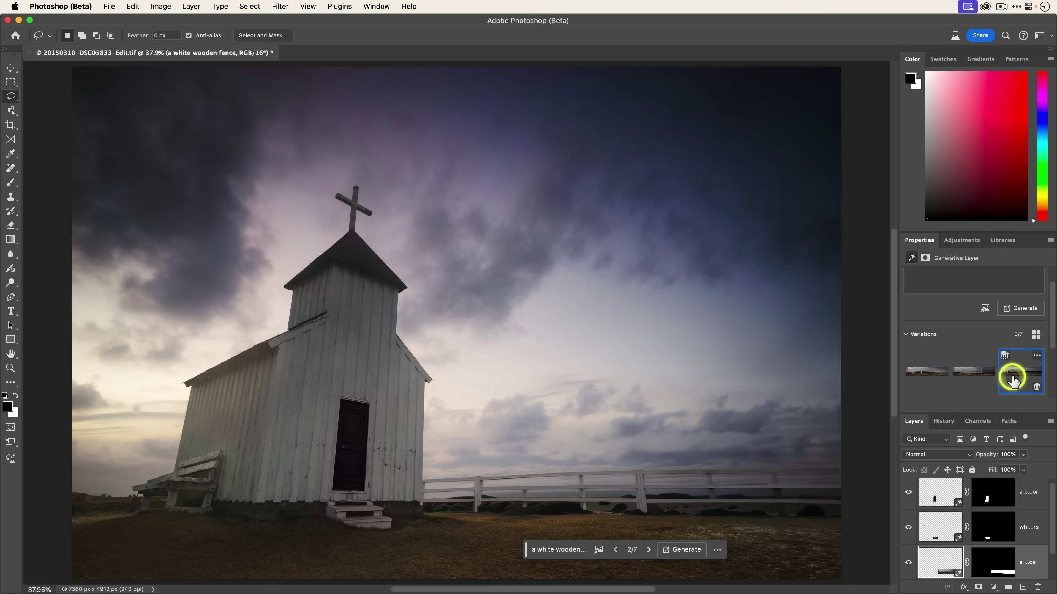
scroll(986, 375, "down", 2)
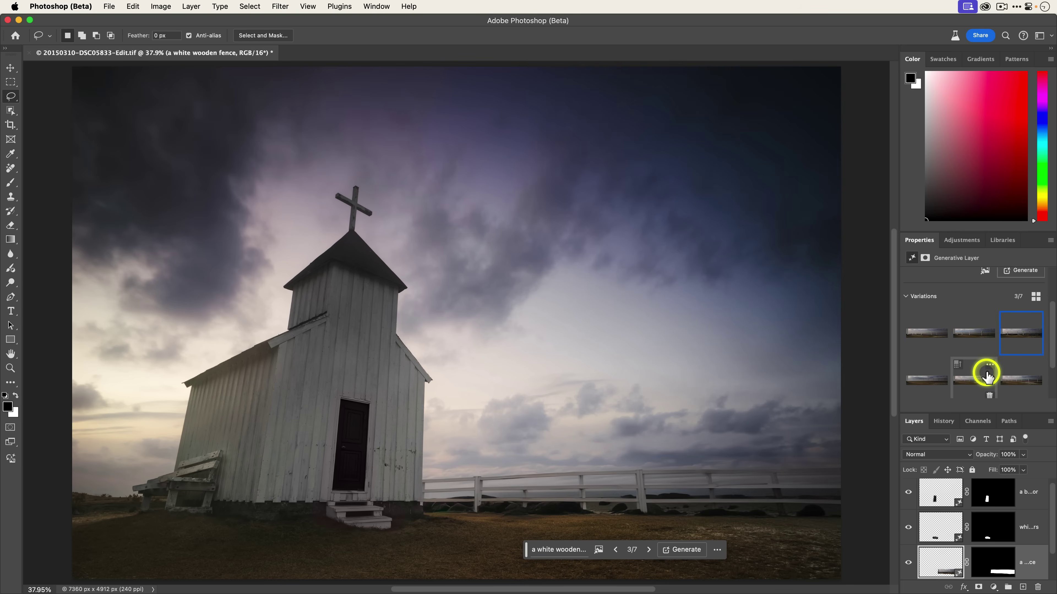
Apply fence variation 5 of 7 from the Variations grid.
left_click(971, 377)
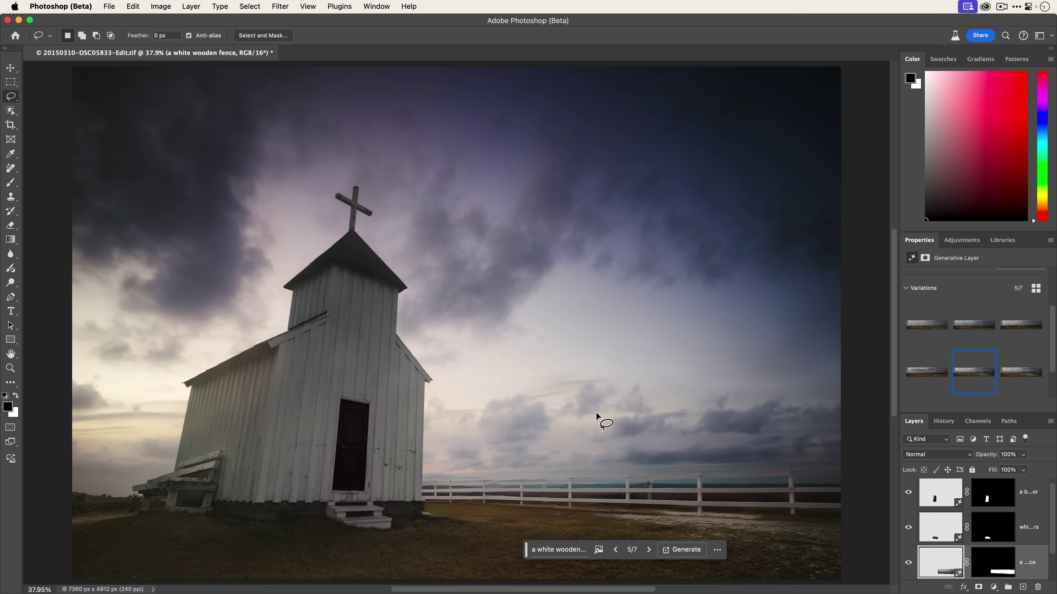
Close the church document, save it with the TIFF options, and accept the larger layered file size.
left_click(455, 265)
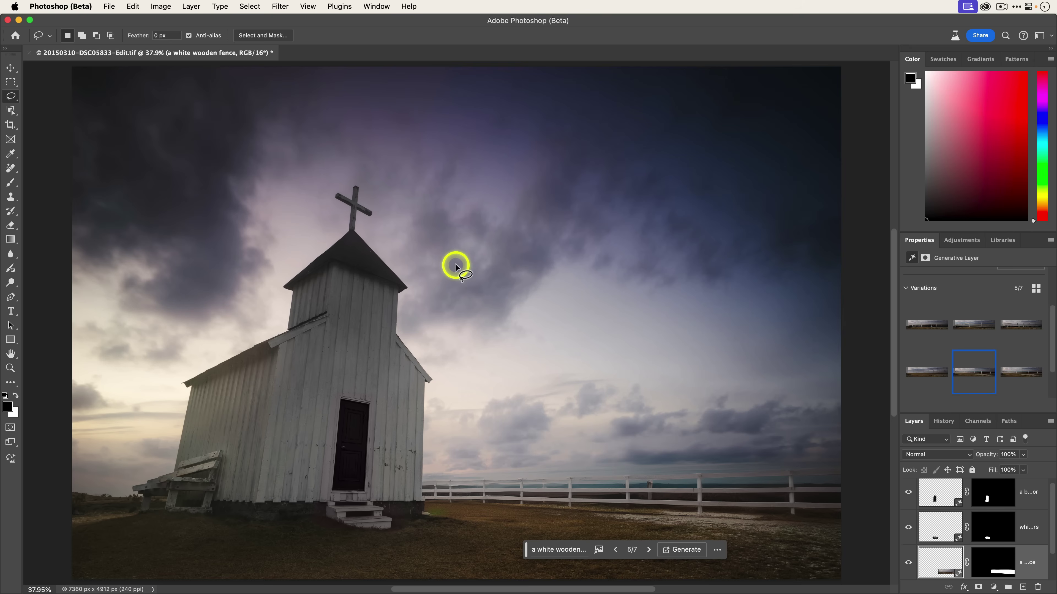
left_click(109, 6)
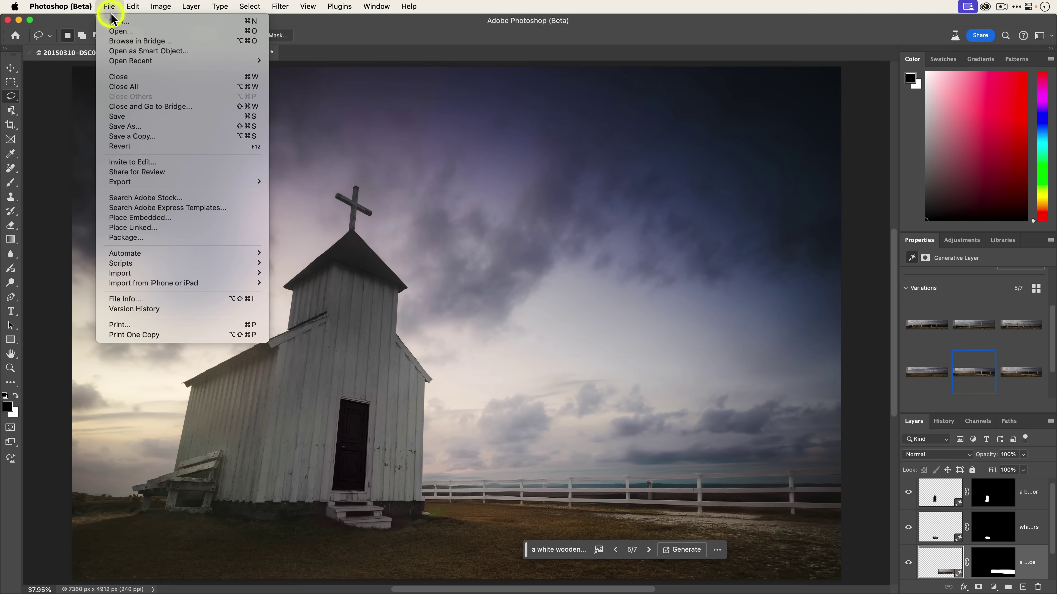
left_click(123, 76)
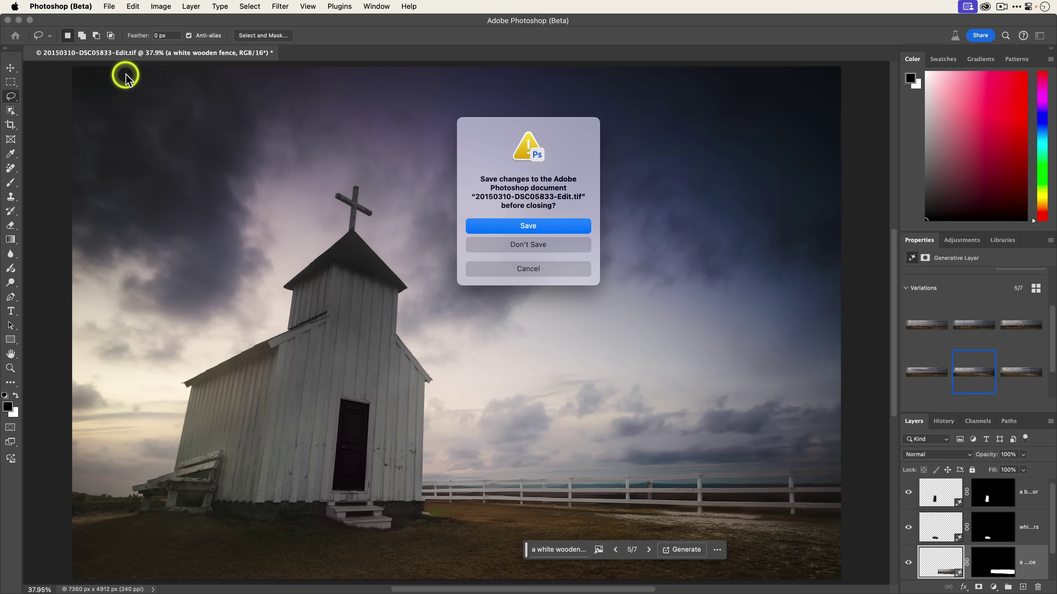
left_click(501, 227)
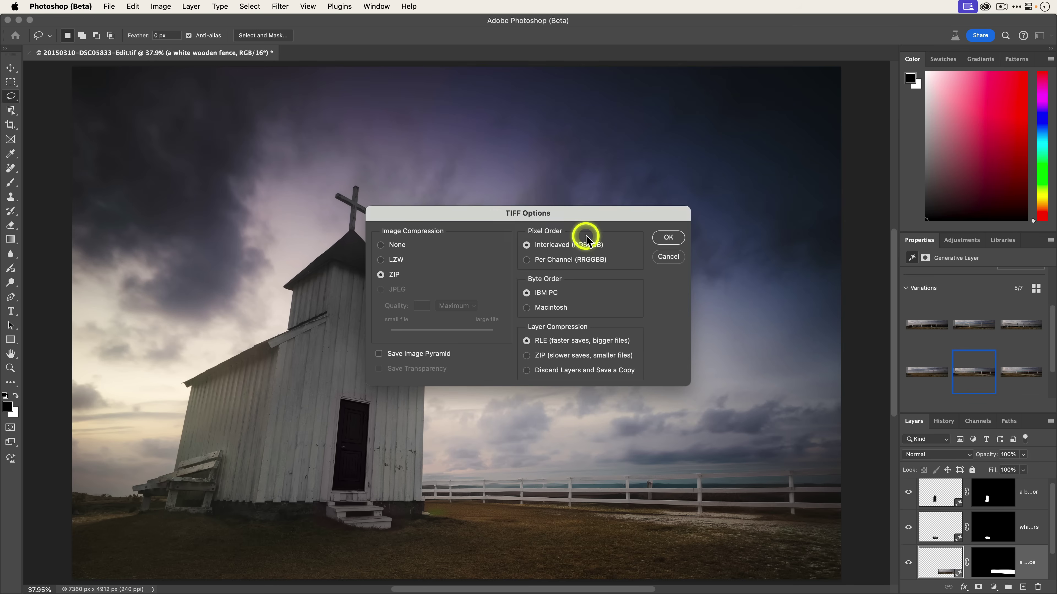
left_click(667, 240)
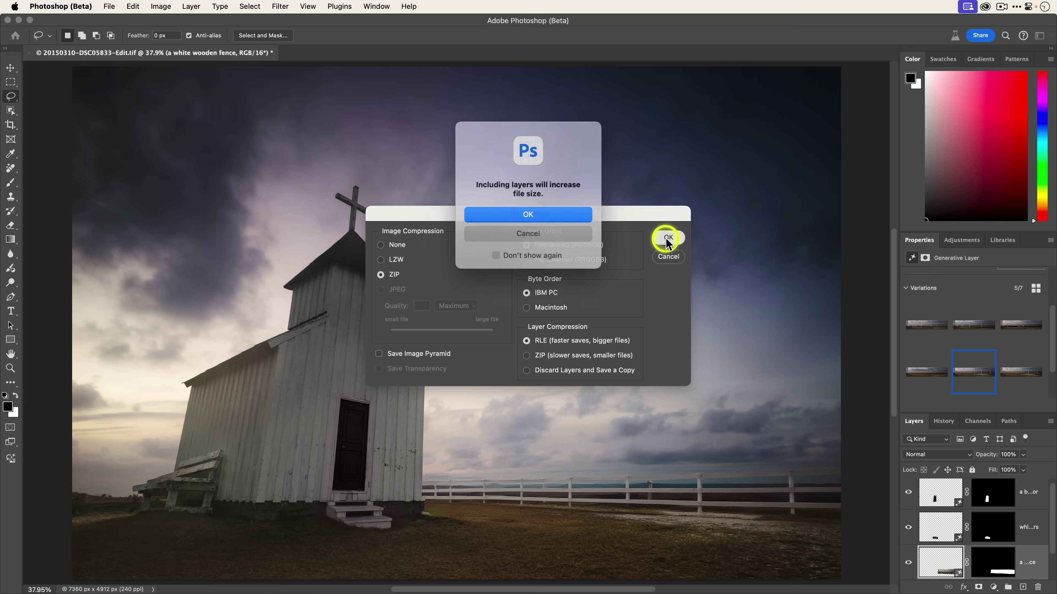
left_click_drag(666, 238, 567, 214)
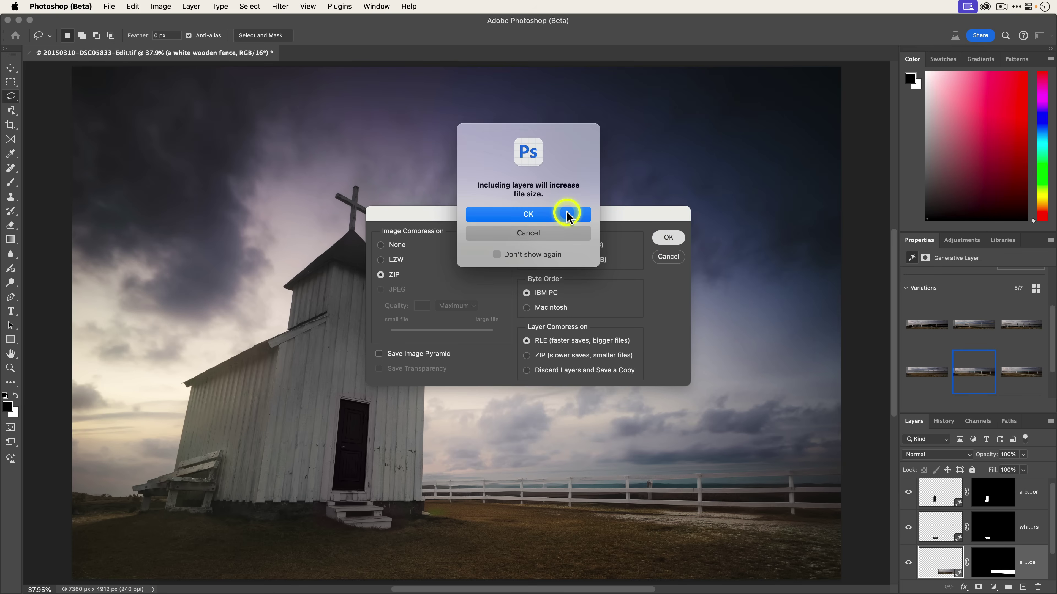
left_click(552, 215)
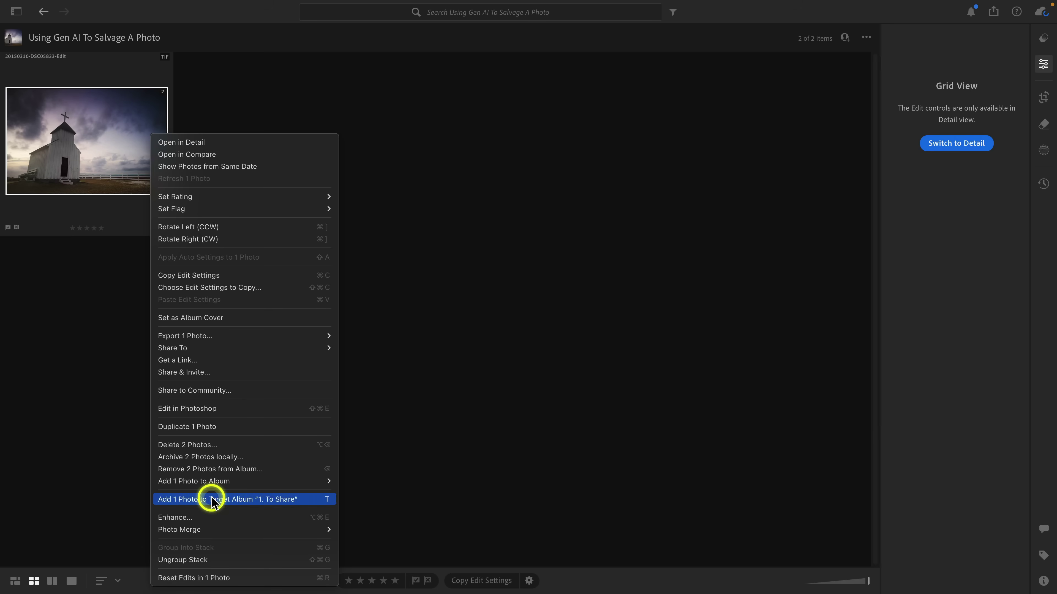
Ungroup the stack, select the original ARW and edited TIF, and show them in Compare view.
left_click(207, 560)
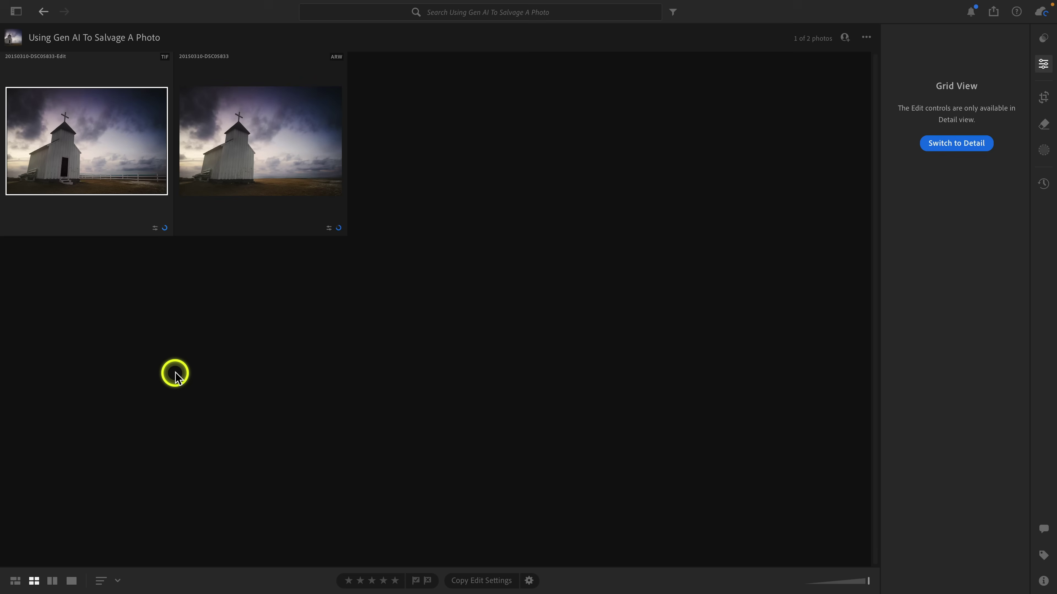
left_click(230, 171)
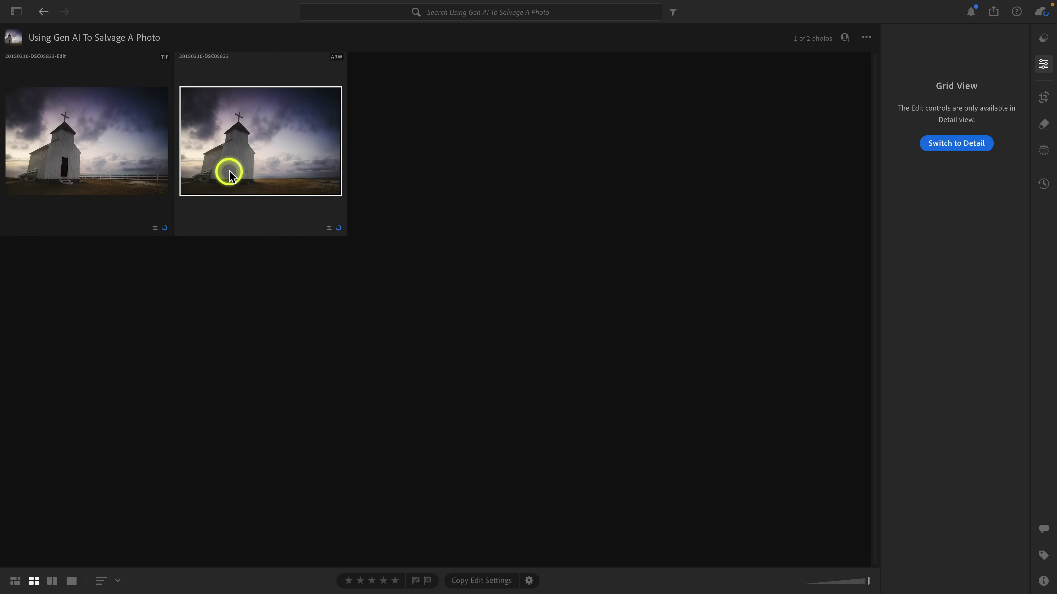
left_click(133, 172, "shift")
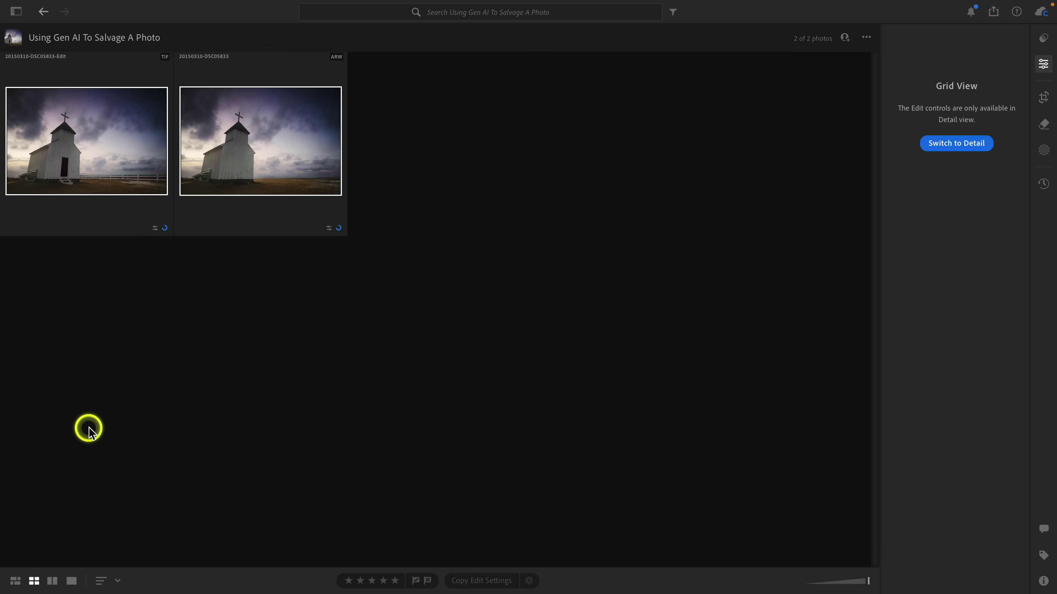
left_click(52, 581)
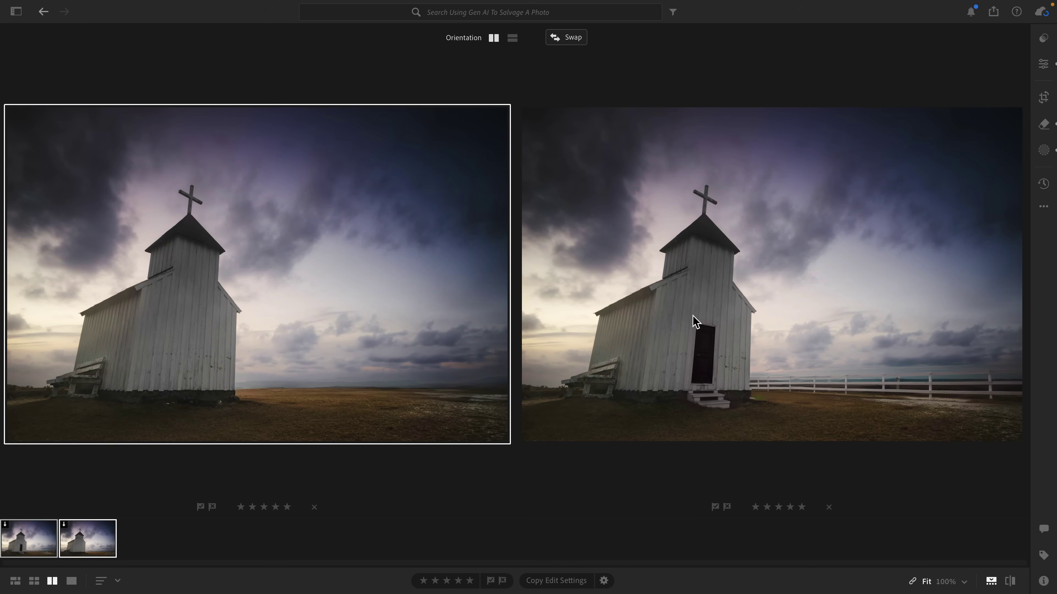
left_click(867, 53)
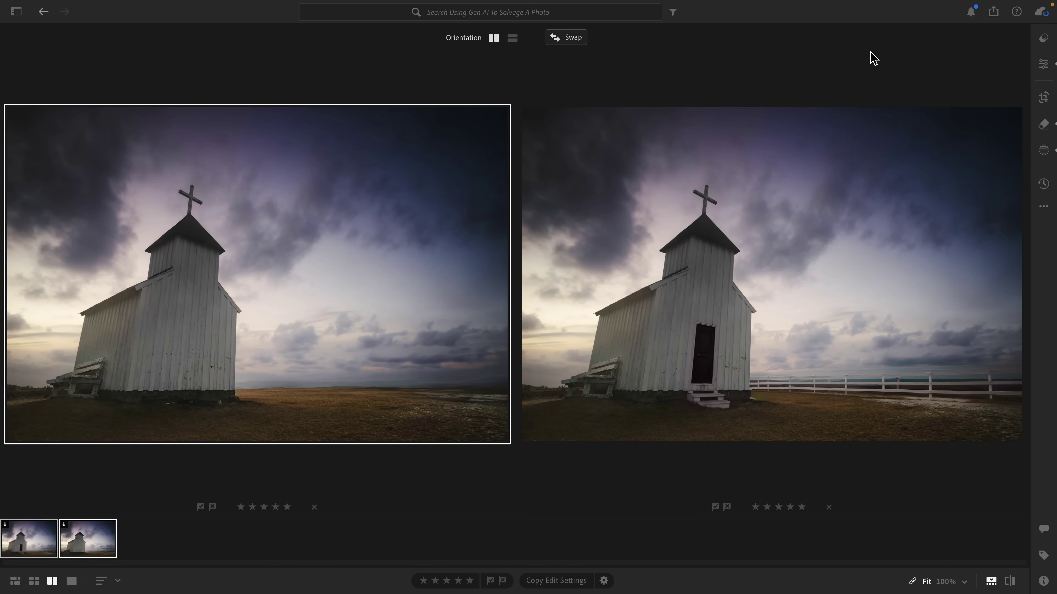